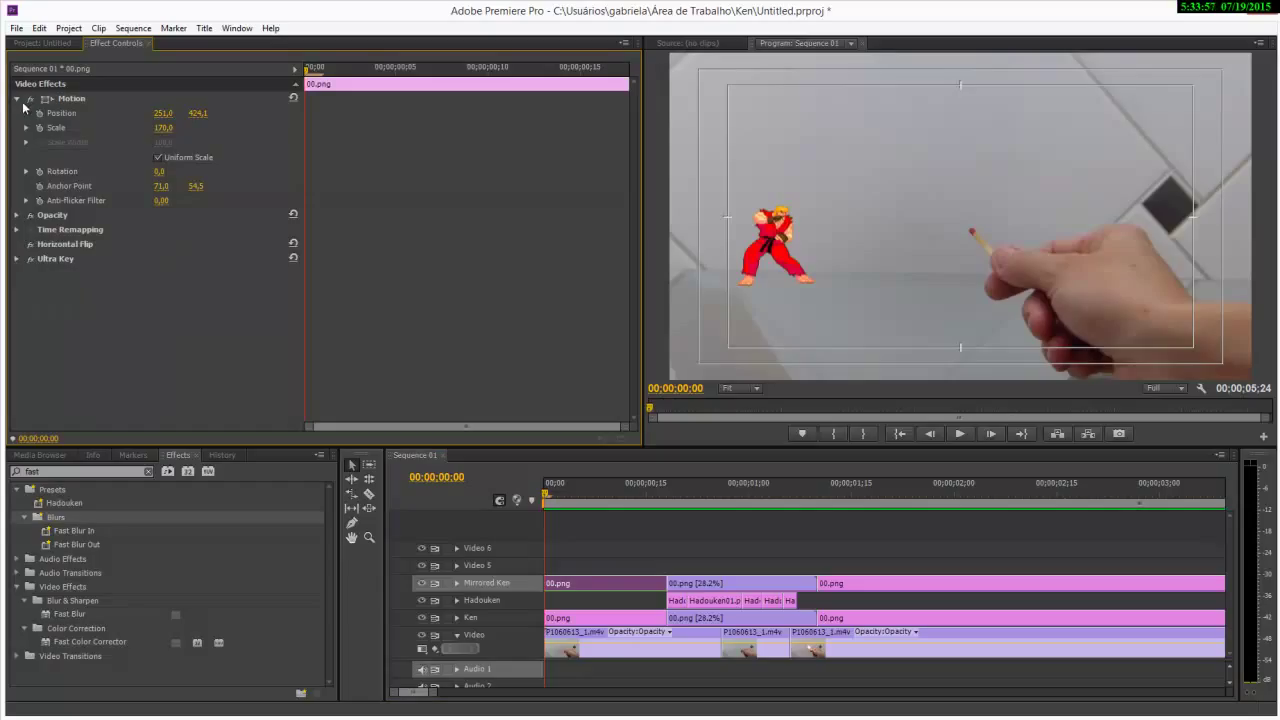
Apply the Vertical Flip effect to the first clip on the Mirrored Ken track and set its vertical position to 595.1
left_click(16, 99)
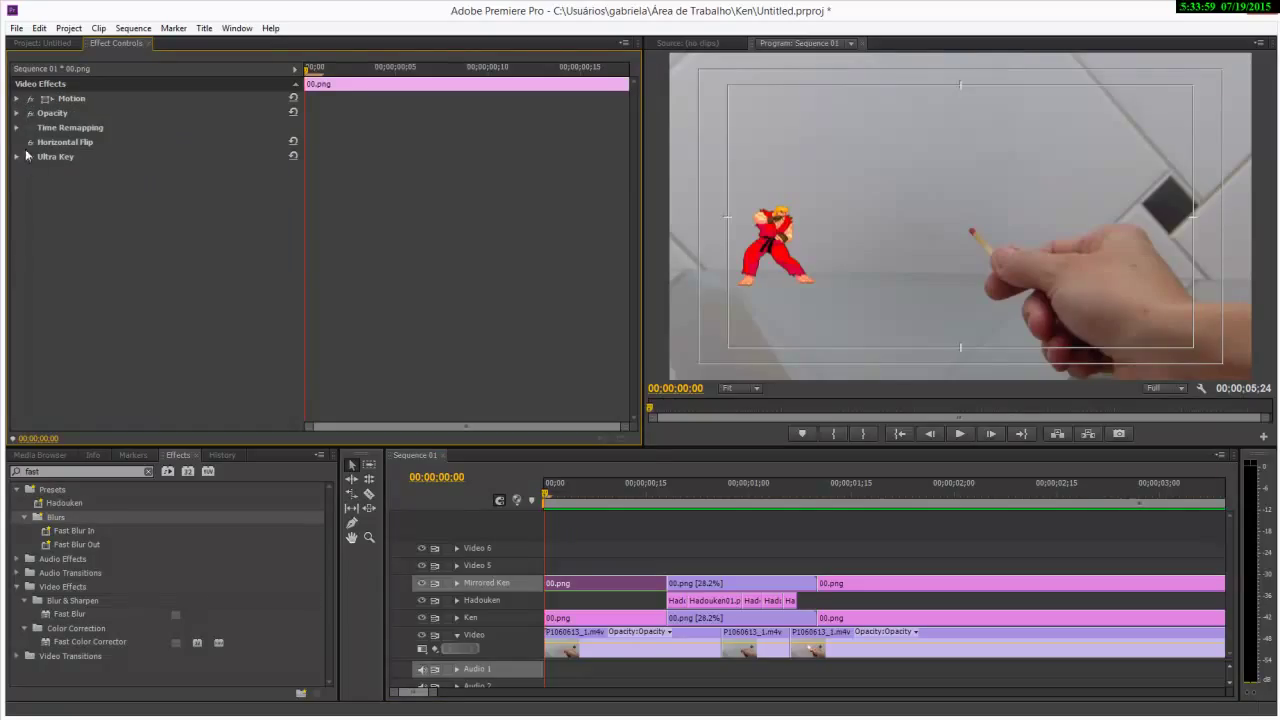
left_click(30, 471)
type("flip")
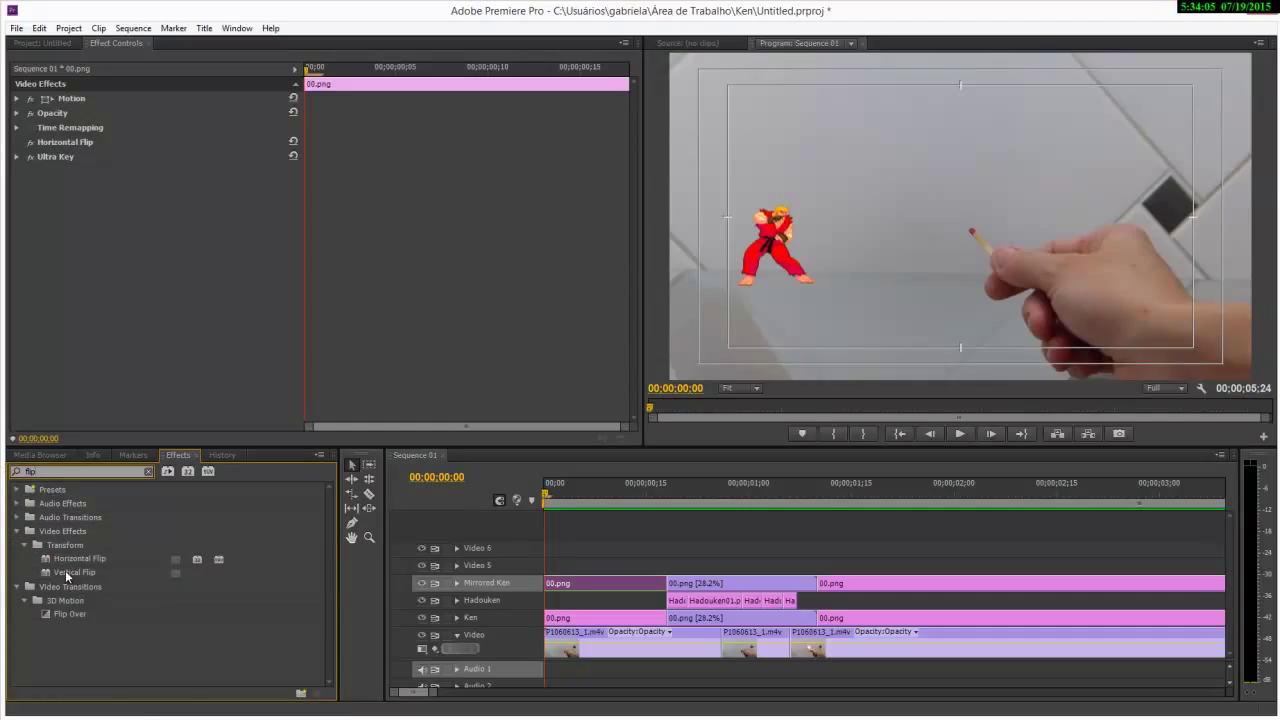
left_click_drag(65, 570, 581, 585)
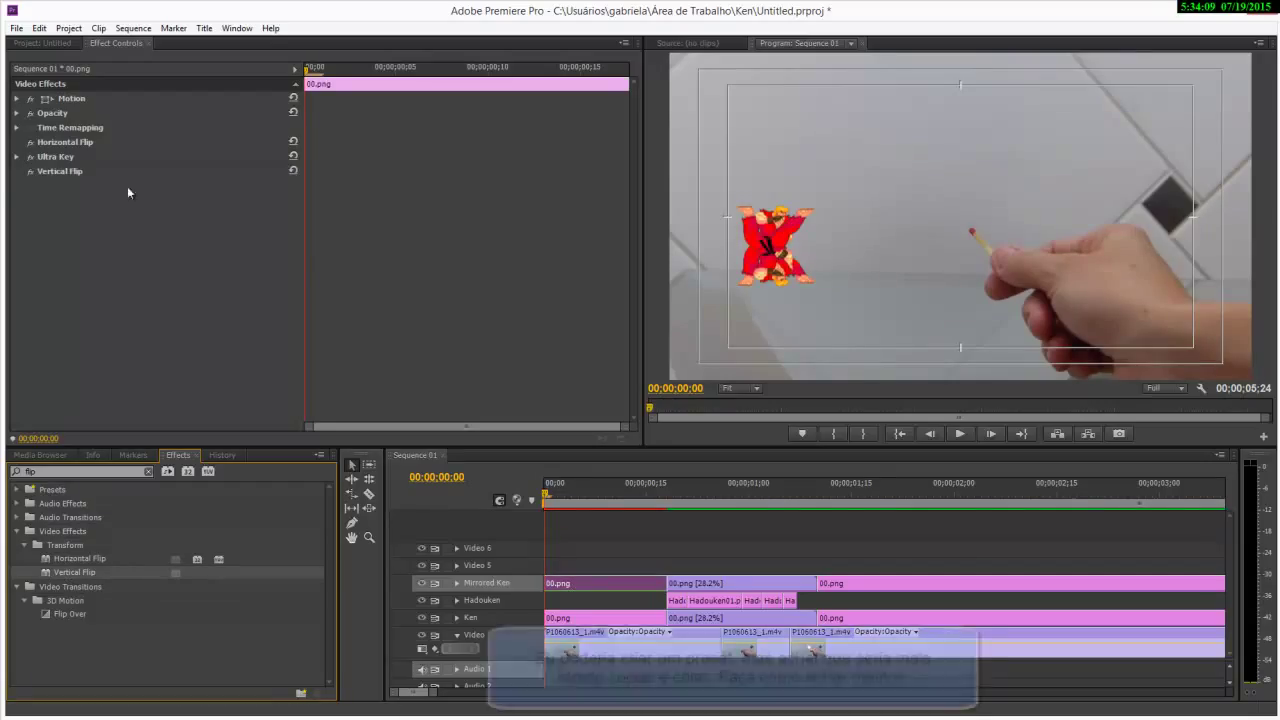
left_click(16, 98)
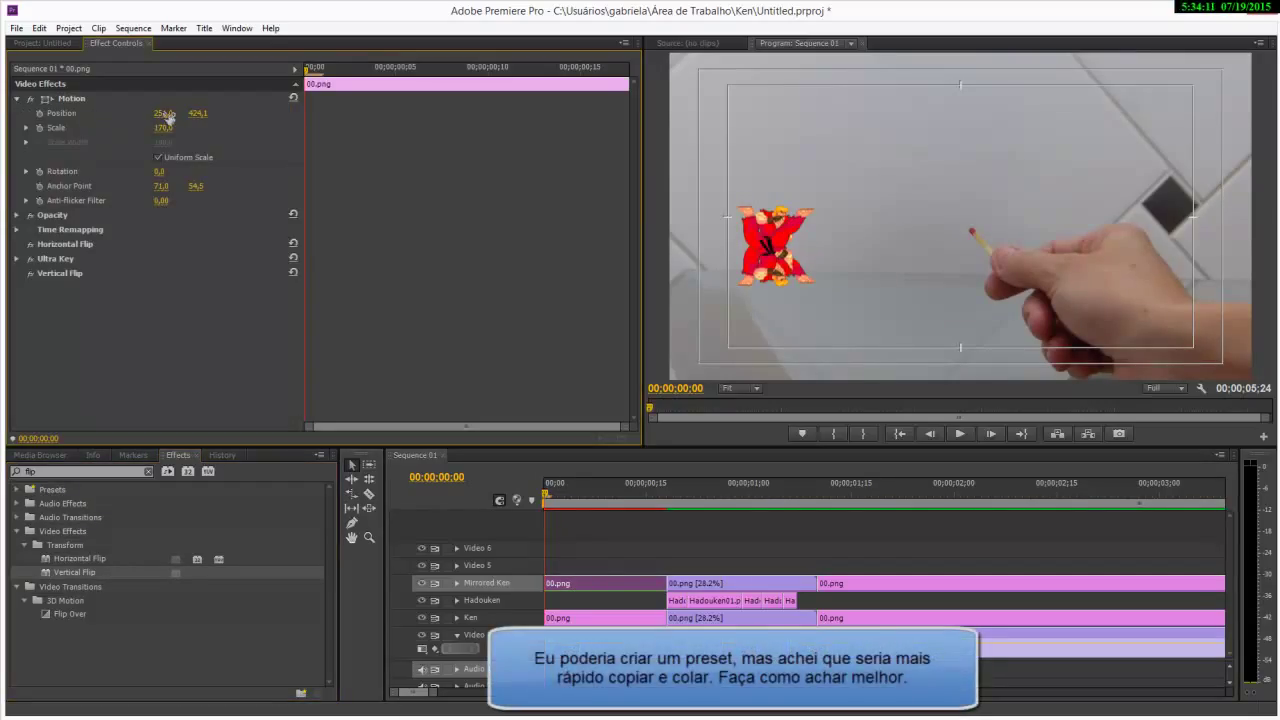
left_click_drag(185, 117, 330, 128)
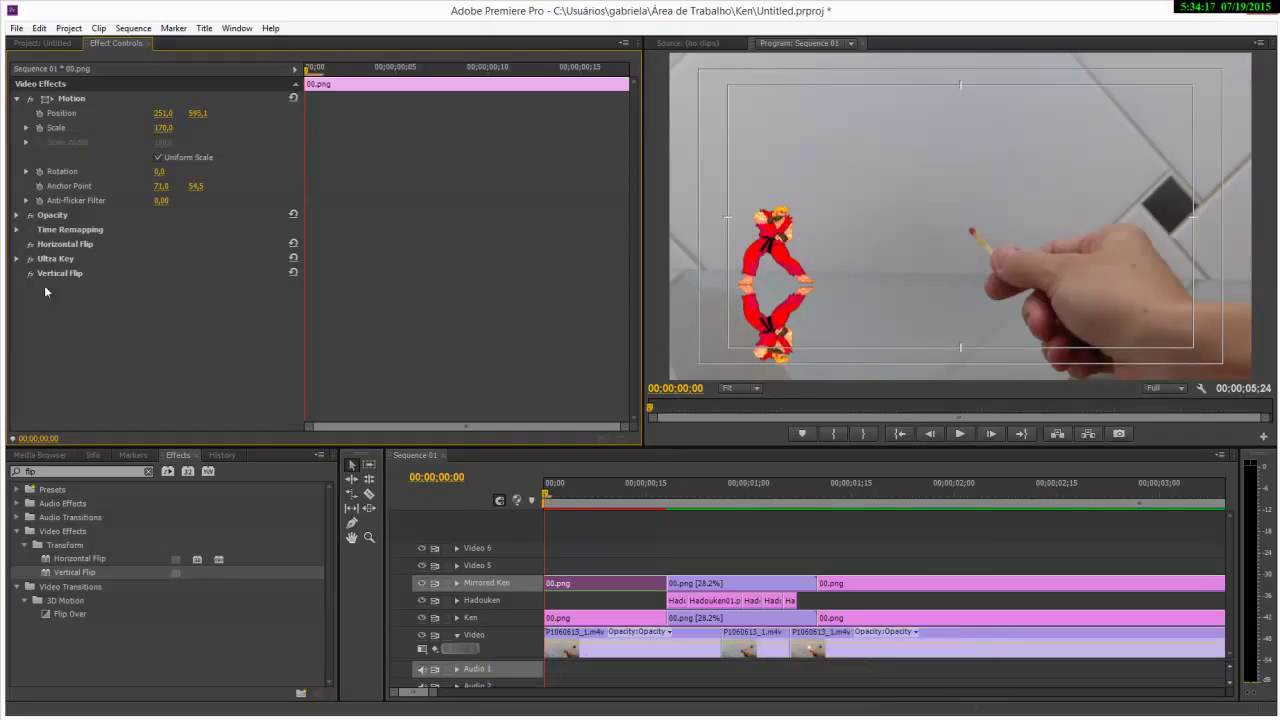
Set the blend mode of the first Mirrored Ken clip to Soft Light
left_click(16, 215)
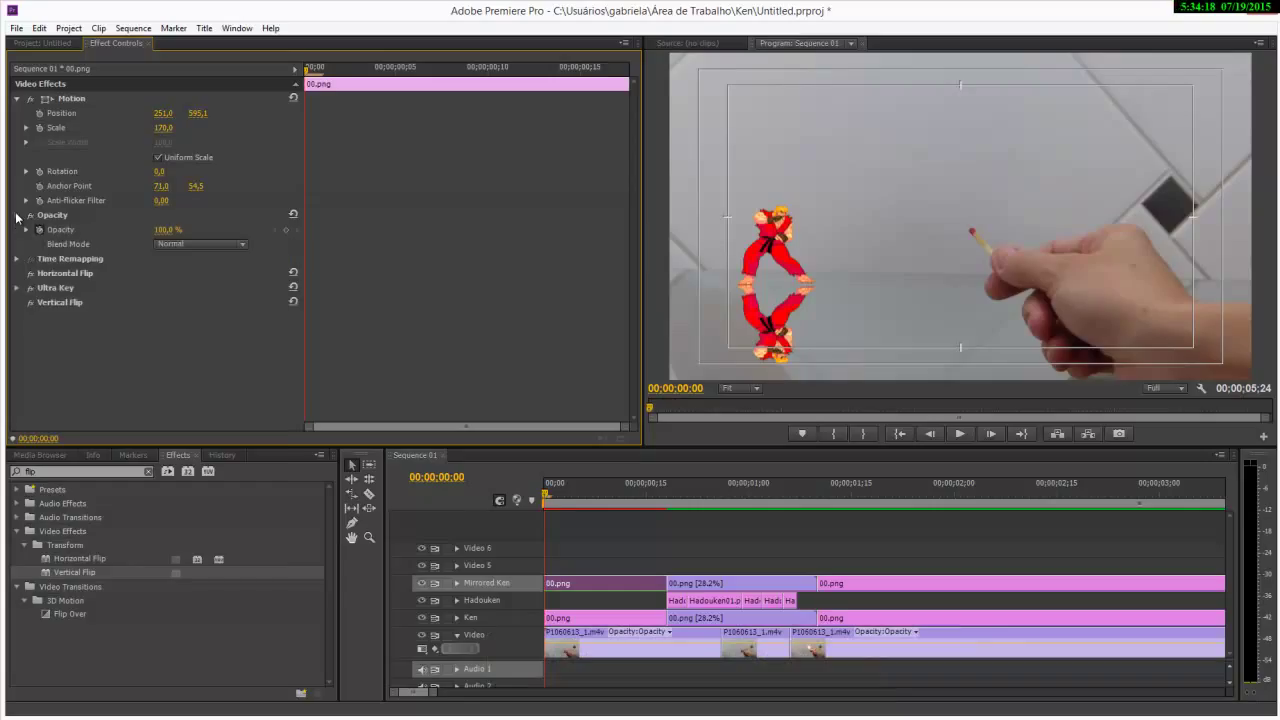
left_click(190, 244)
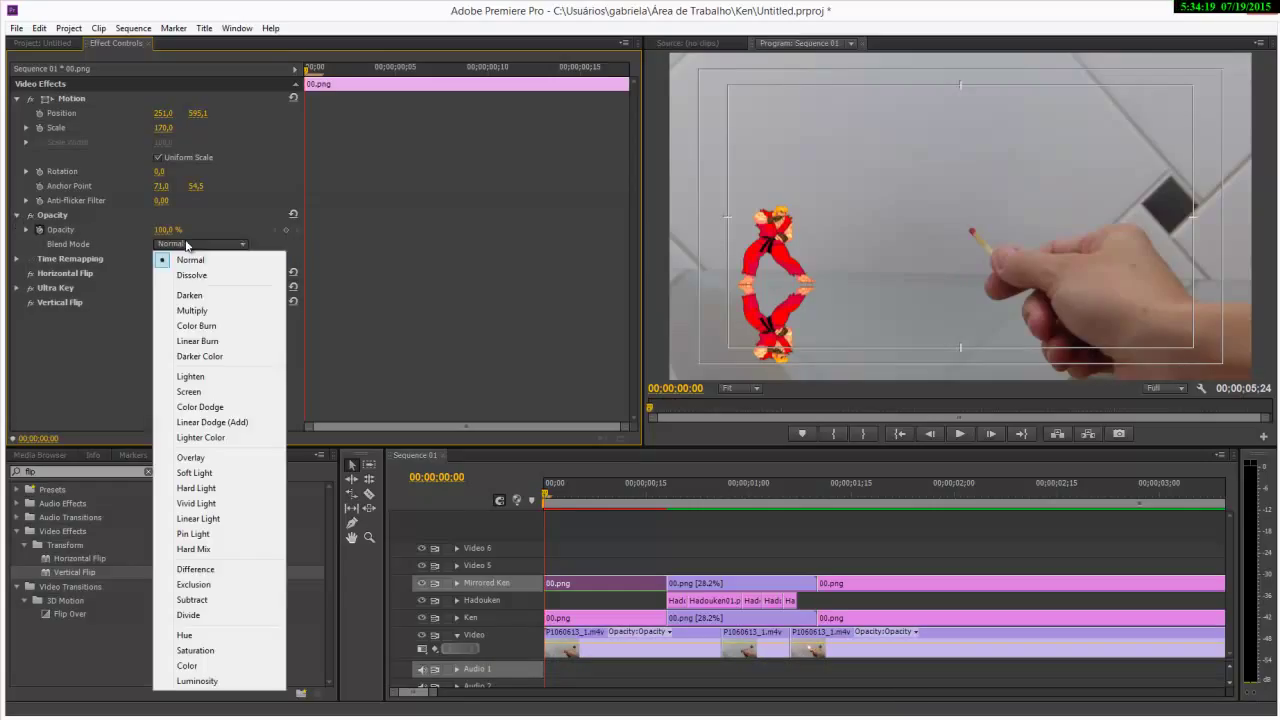
left_click(198, 472)
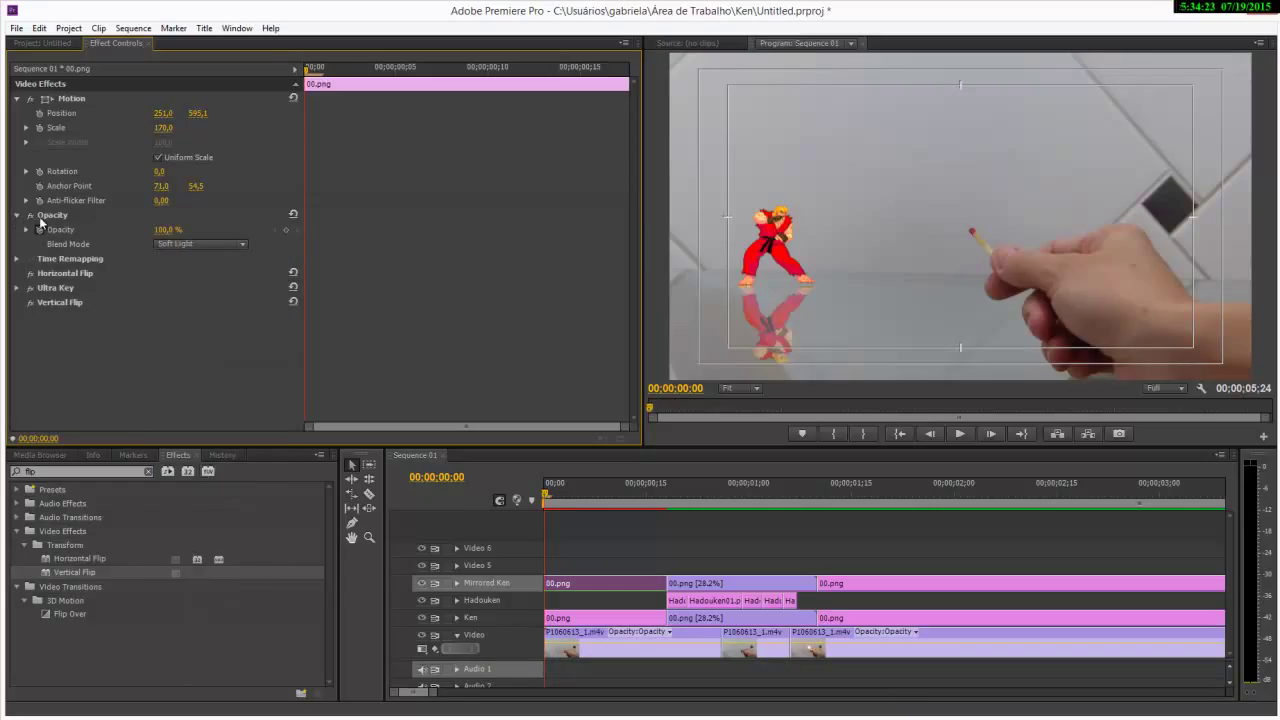
left_click(16, 216)
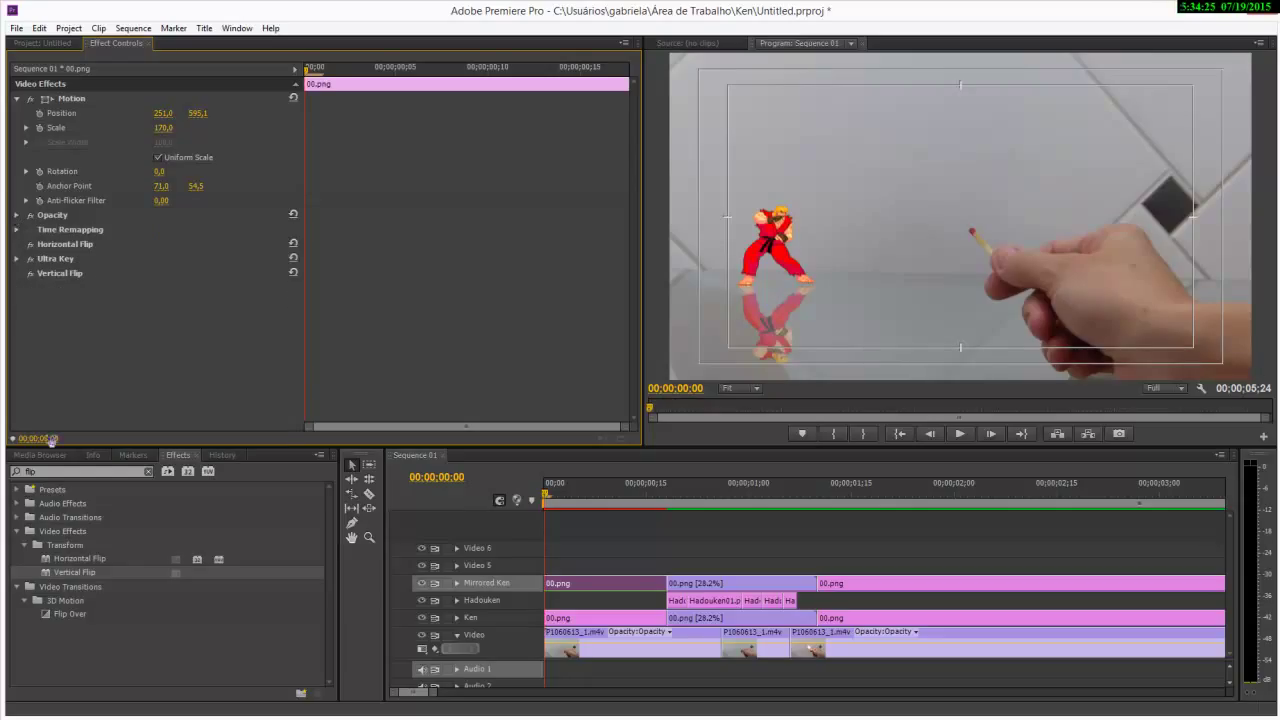
Add the Fast Blur effect to the first Mirrored Ken clip with a blurriness of 20
left_click(50, 472)
type("blu")
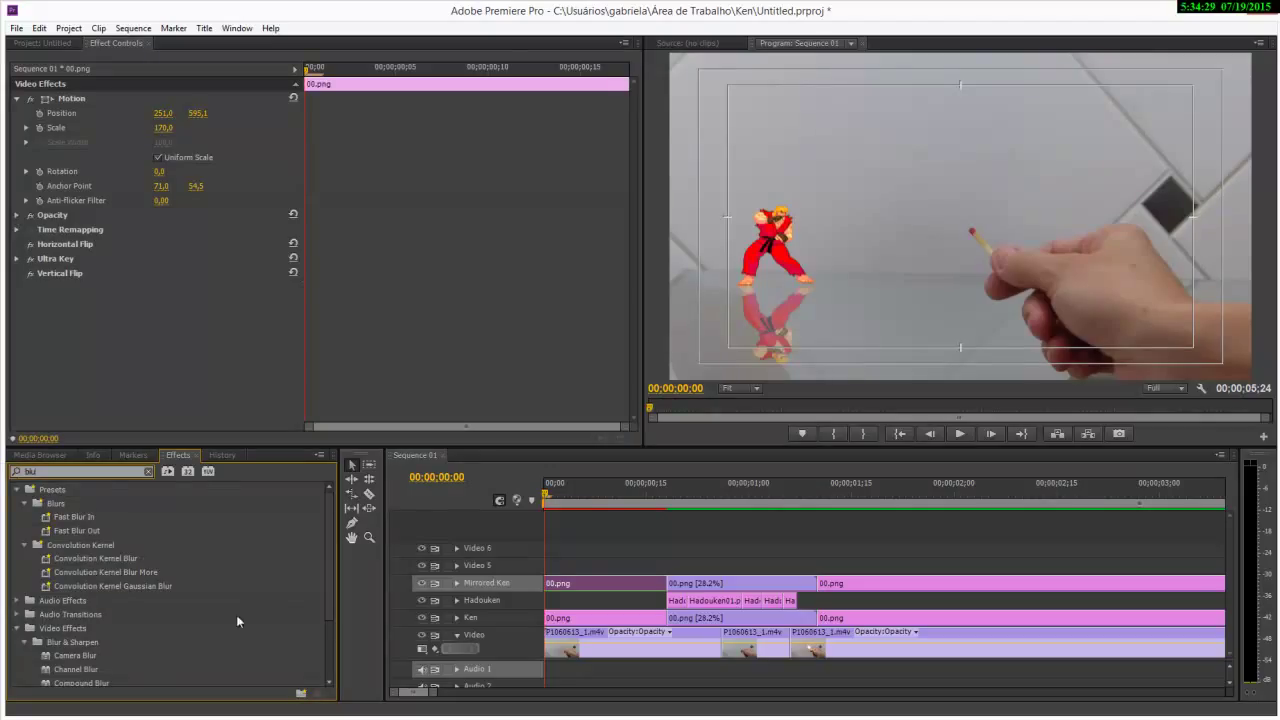
scroll(321, 623, "down", 3)
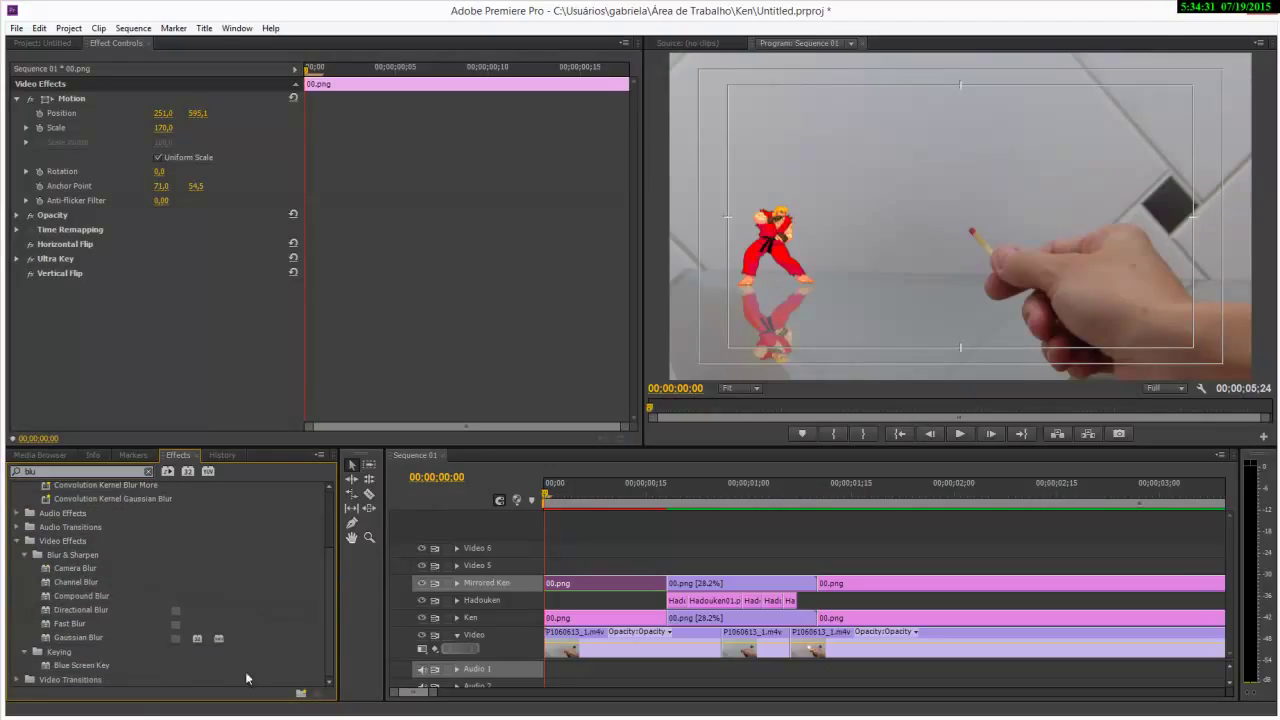
left_click_drag(70, 623, 574, 584)
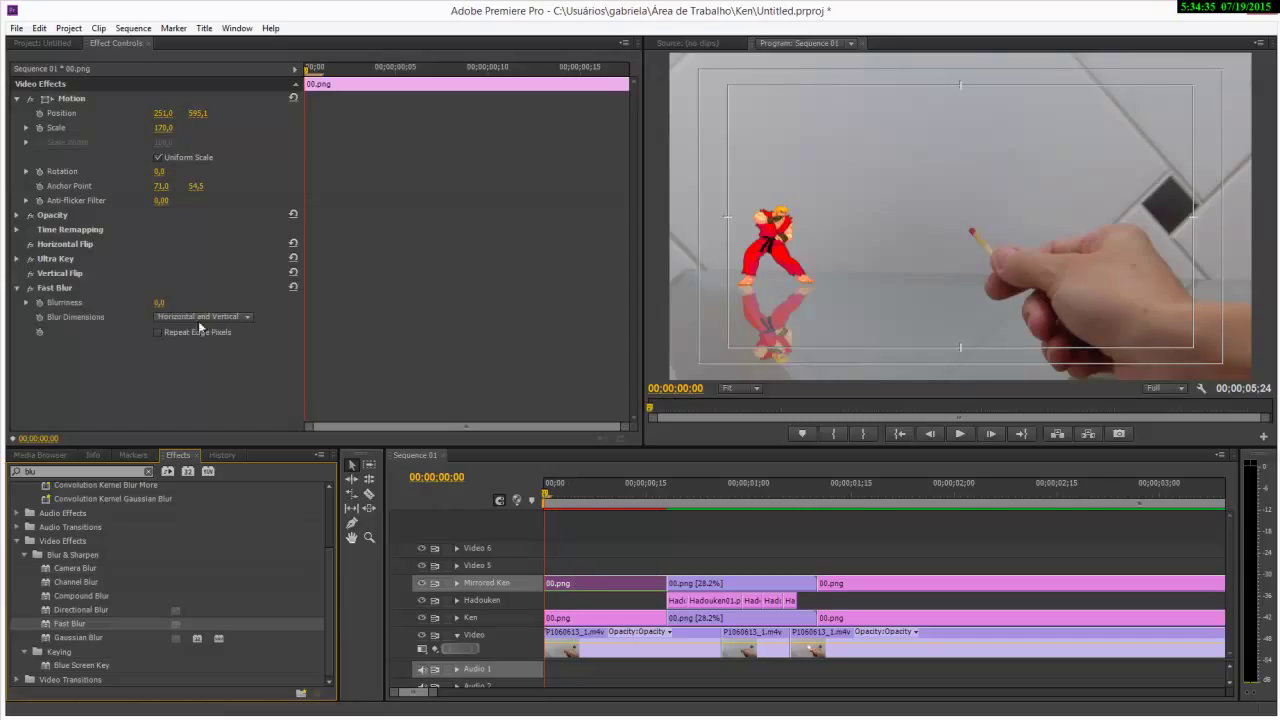
left_click(158, 304)
left_click_drag(158, 304, 172, 306)
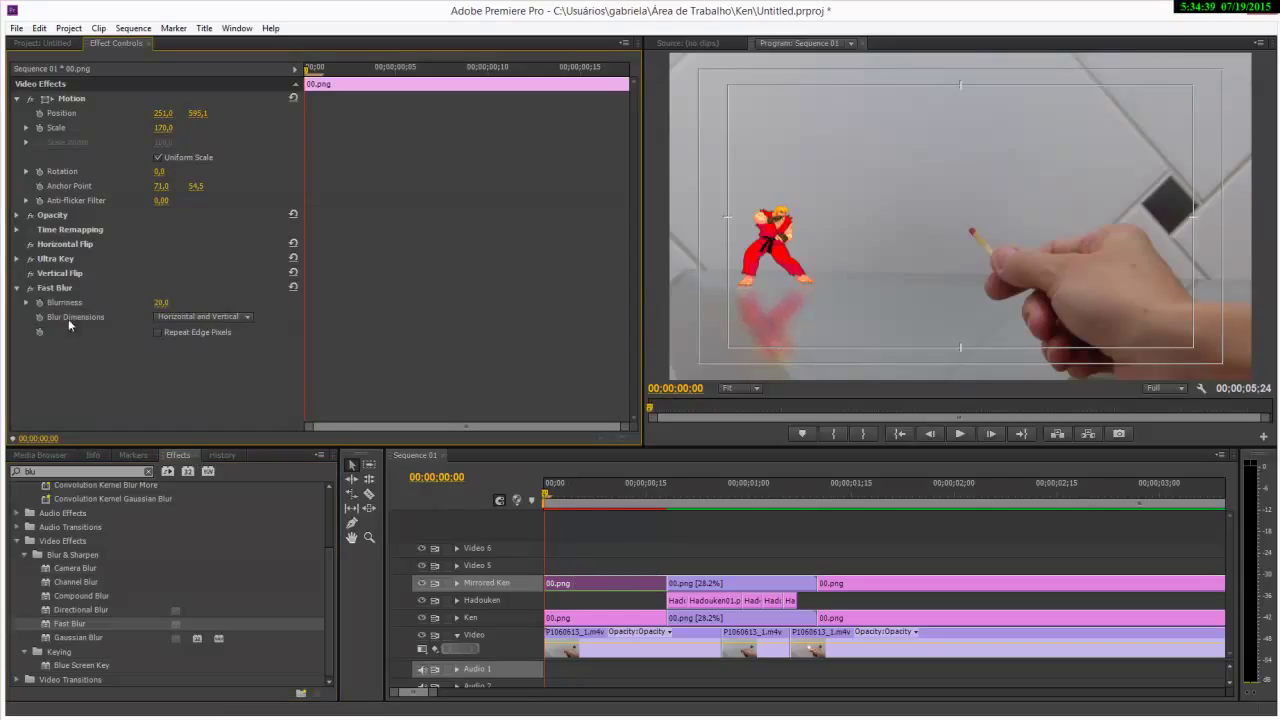
left_click(15, 288)
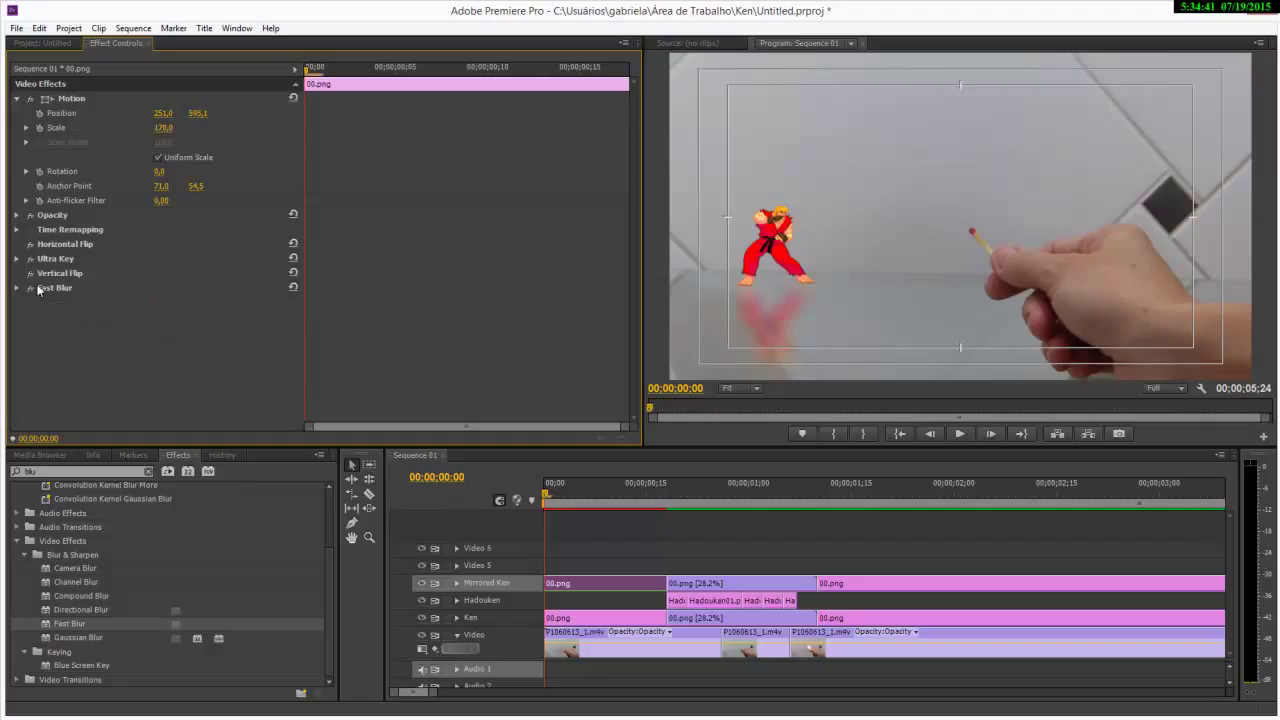
Copy the Vertical Flip and Fast Blur effects from the first Mirrored Ken clip onto the second one
left_click(54, 288)
left_click(70, 276, "ctrl")
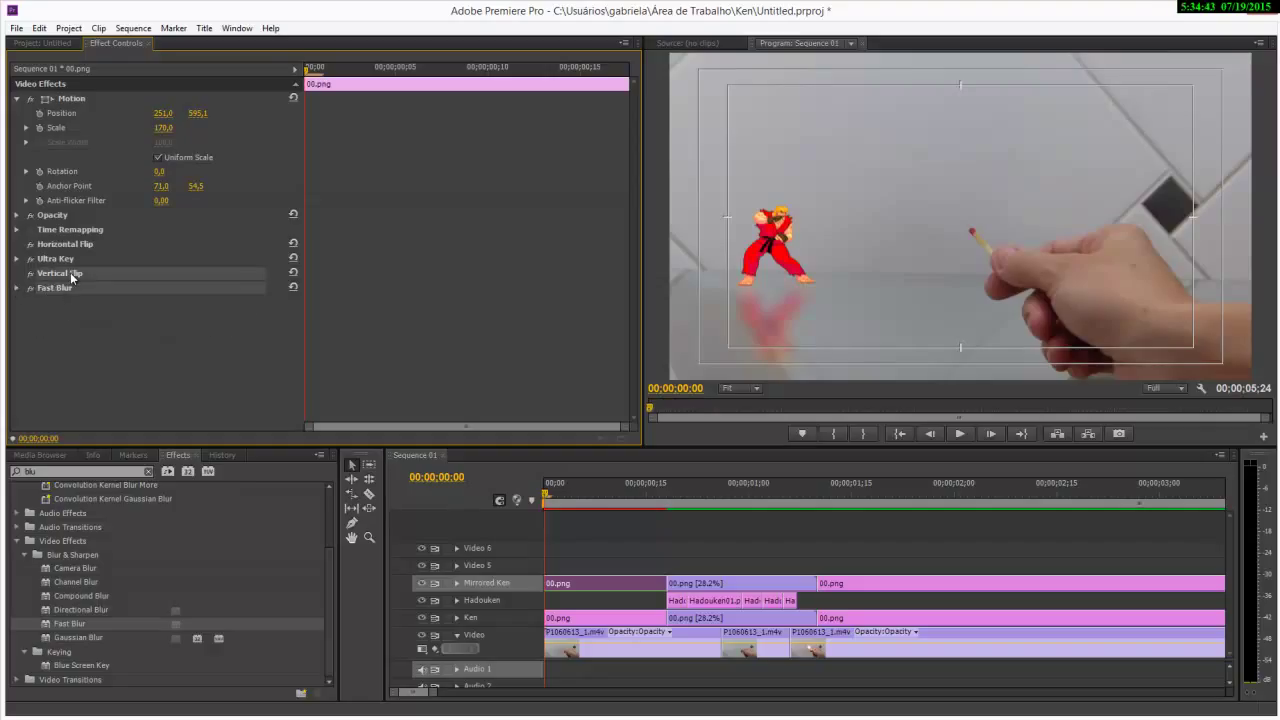
right_click(70, 271)
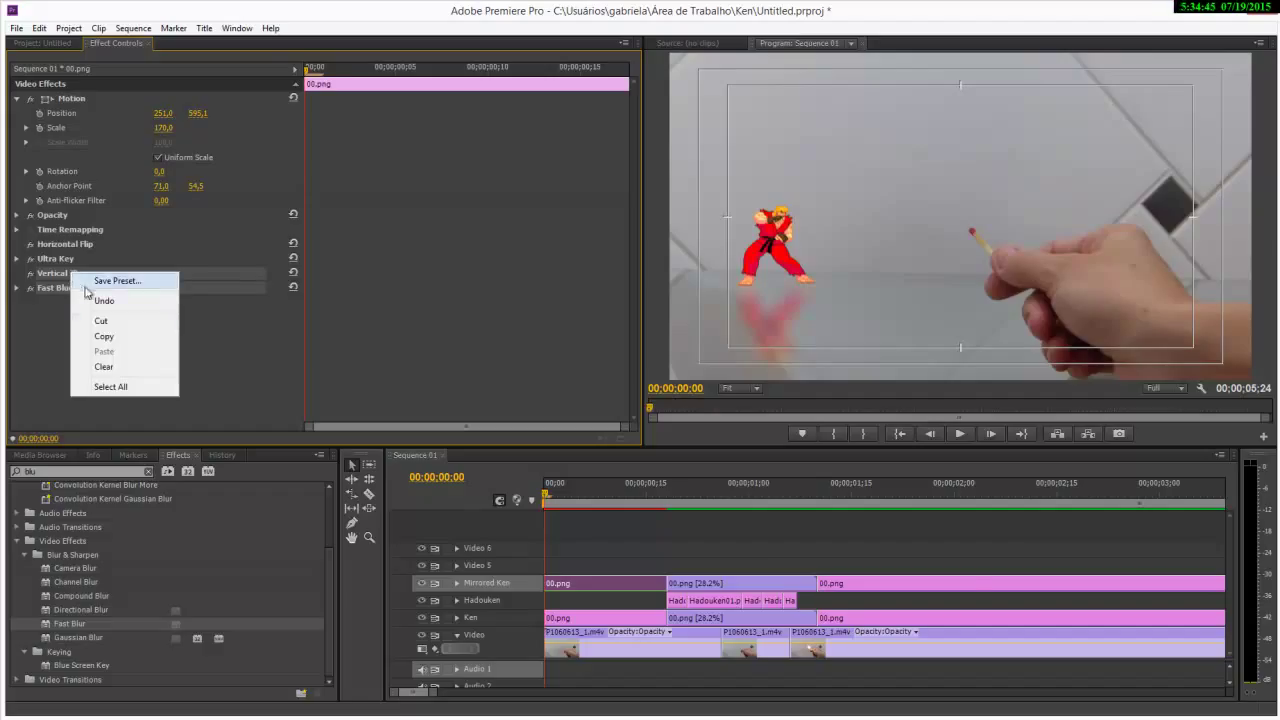
left_click(101, 333)
left_click(778, 589)
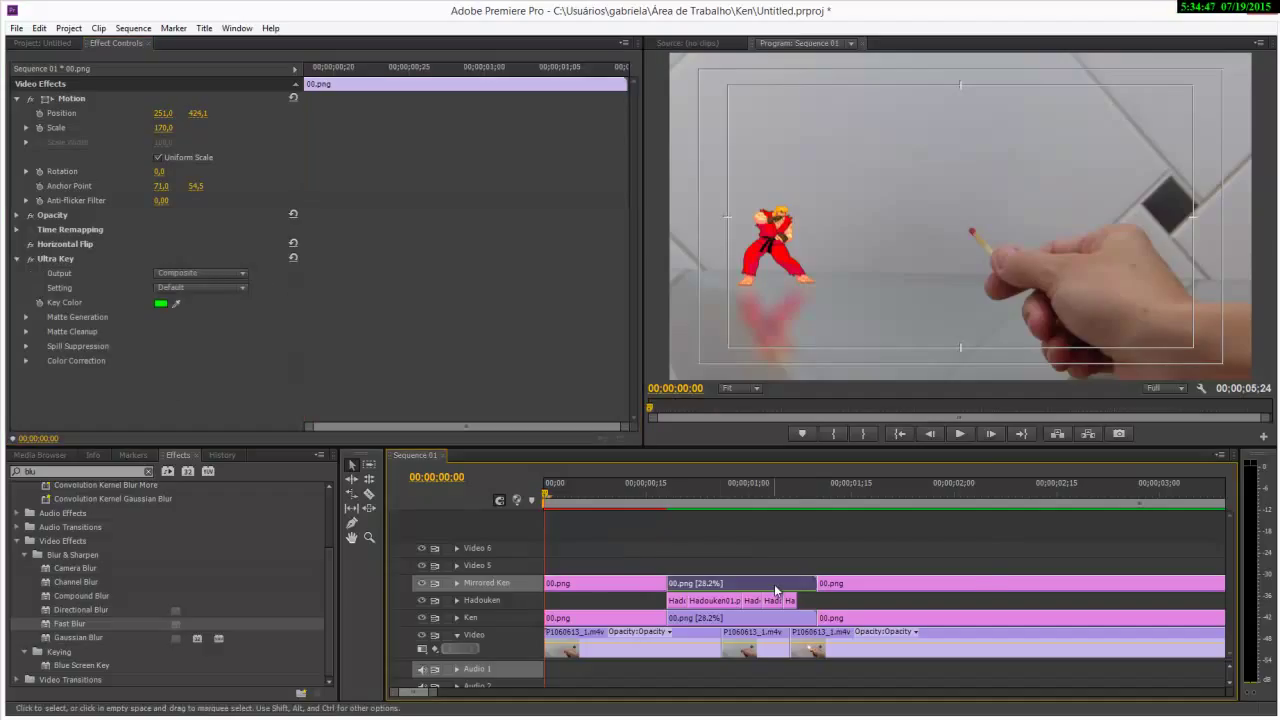
right_click(778, 590)
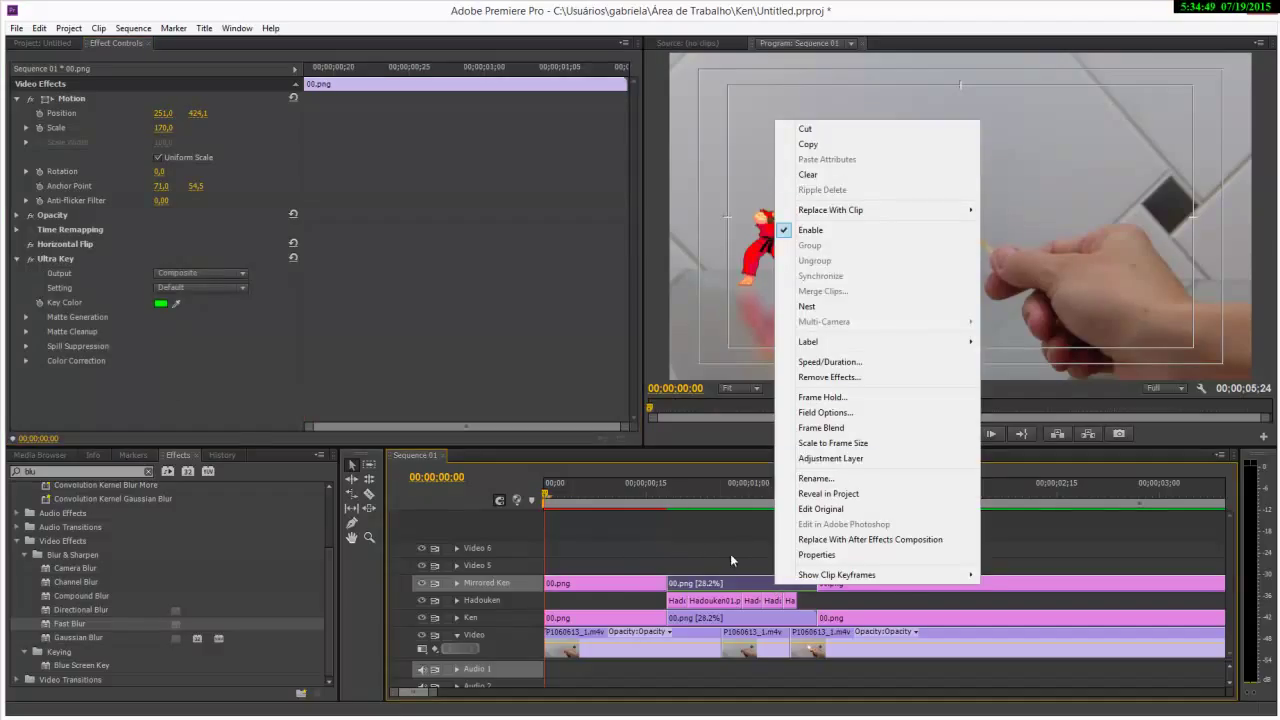
left_click(118, 392)
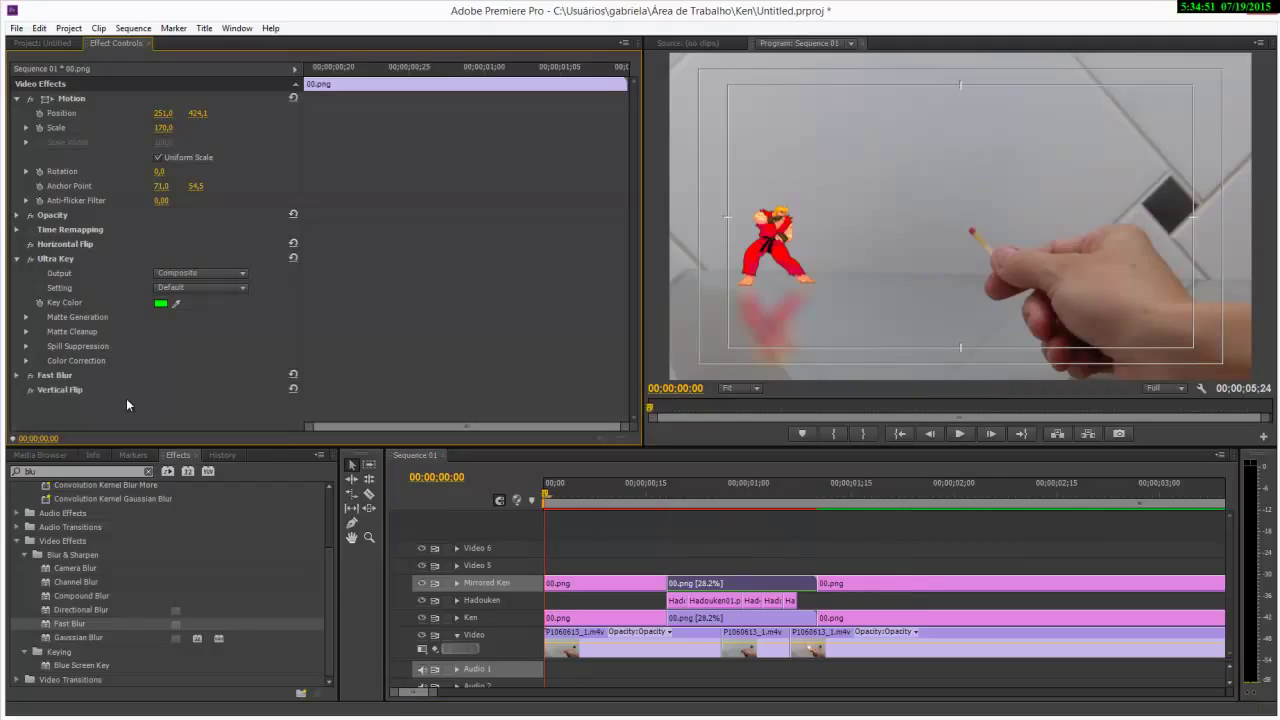
Paste the copied Fast Blur and Vertical Flip effects onto the third Mirrored Ken clip
left_click(912, 586)
left_click(192, 414)
key("ctrl+v")
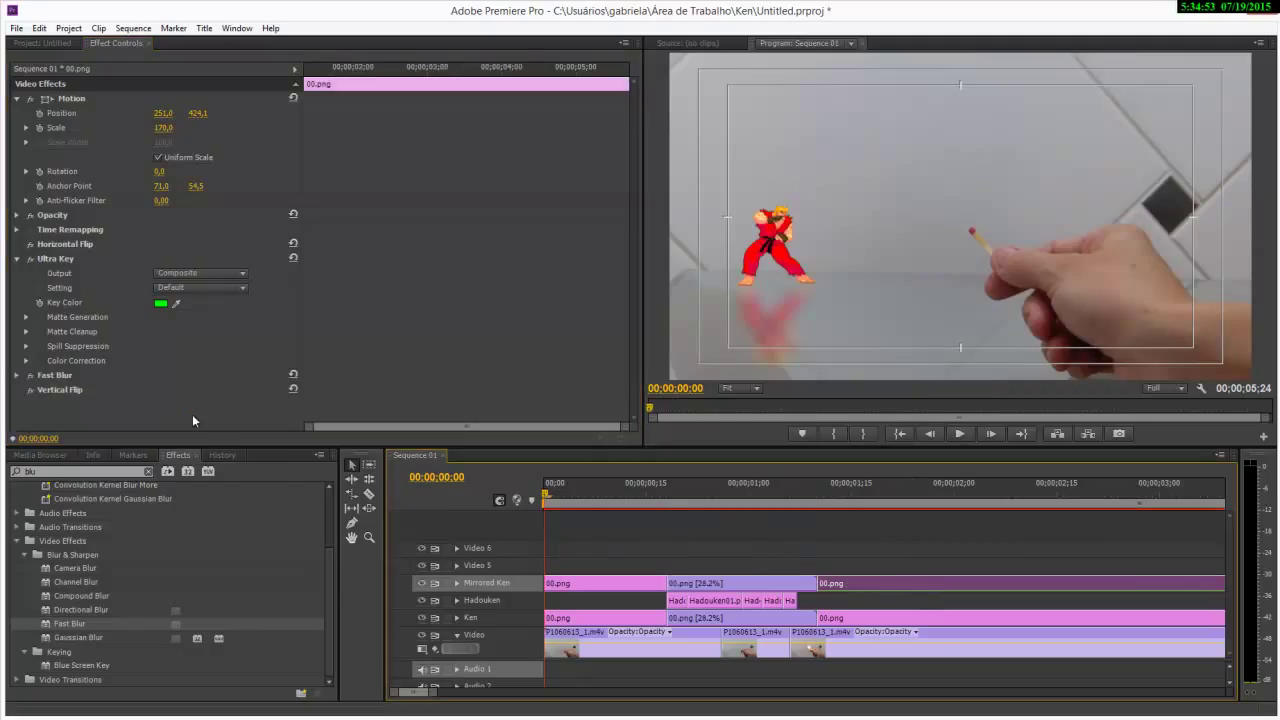
Preview the sequence and lower the third Mirrored Ken clip to a vertical position of about 498.1
left_click(960, 434)
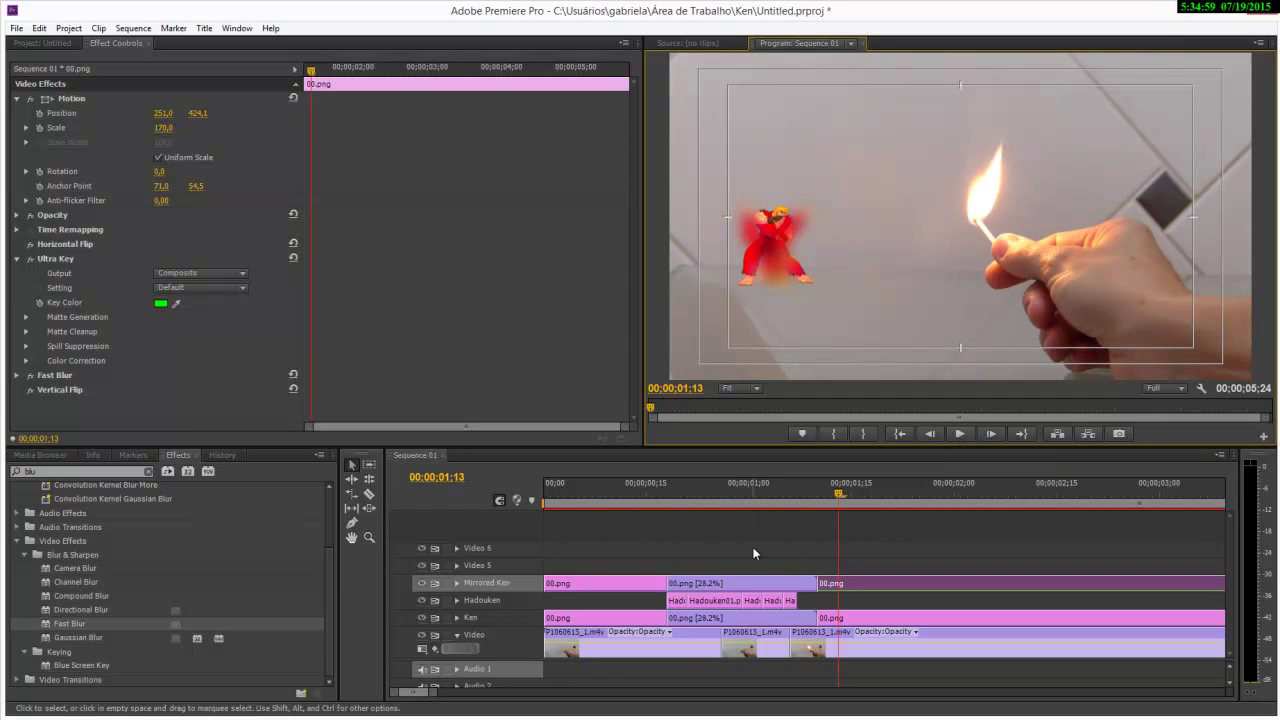
left_click(730, 498)
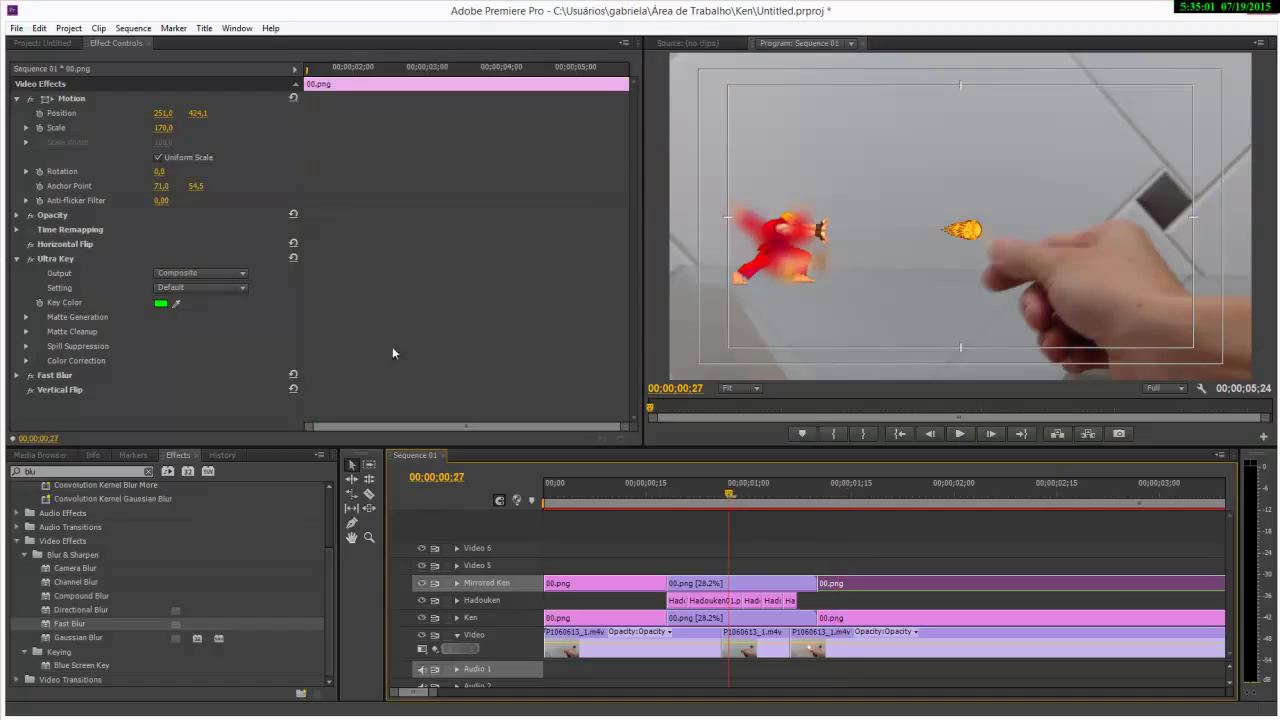
left_click(198, 115)
left_click_drag(198, 115, 250, 123)
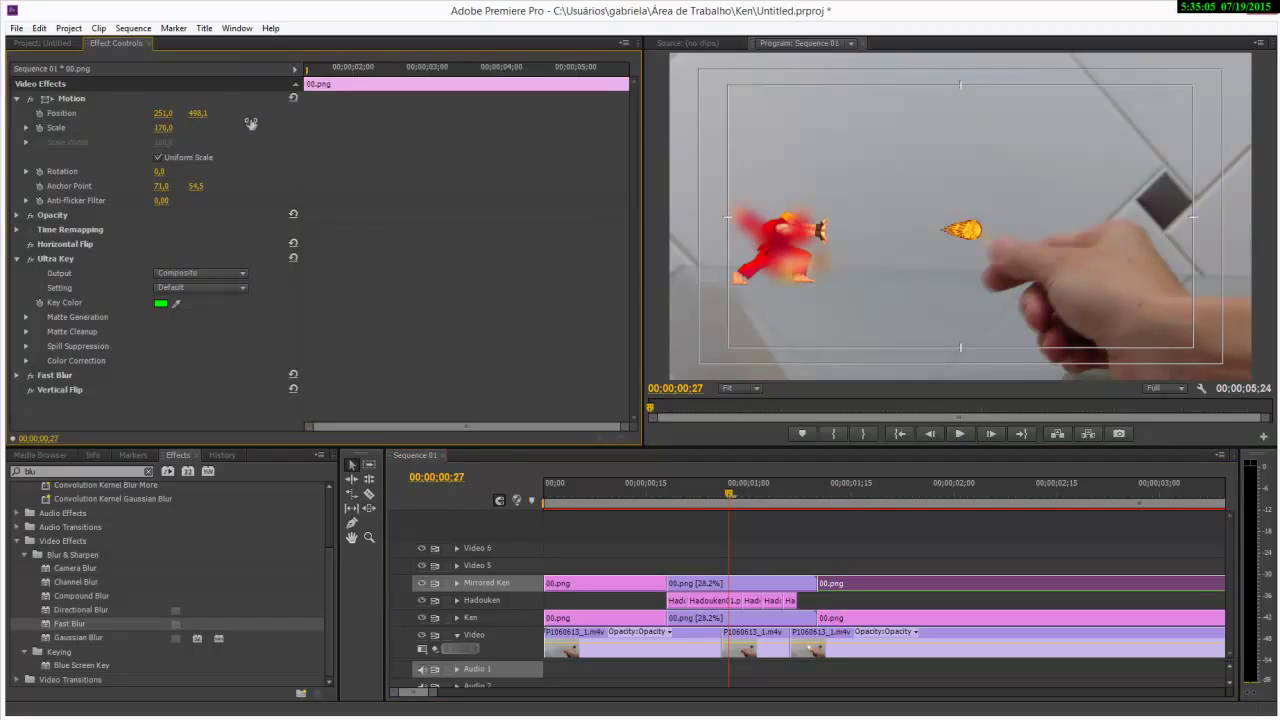
Set the vertical position of the second Mirrored Ken clip to 591.1 and that of the first clip to 595
left_click(768, 584)
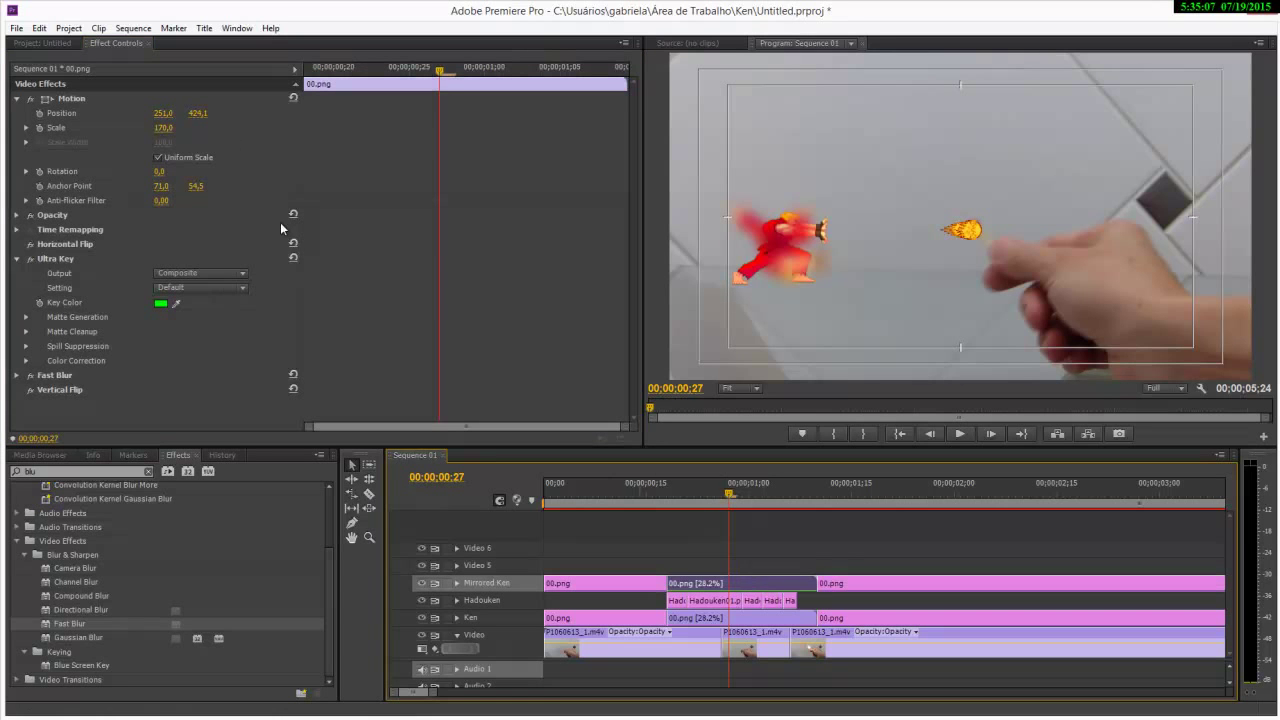
left_click_drag(198, 115, 312, 115)
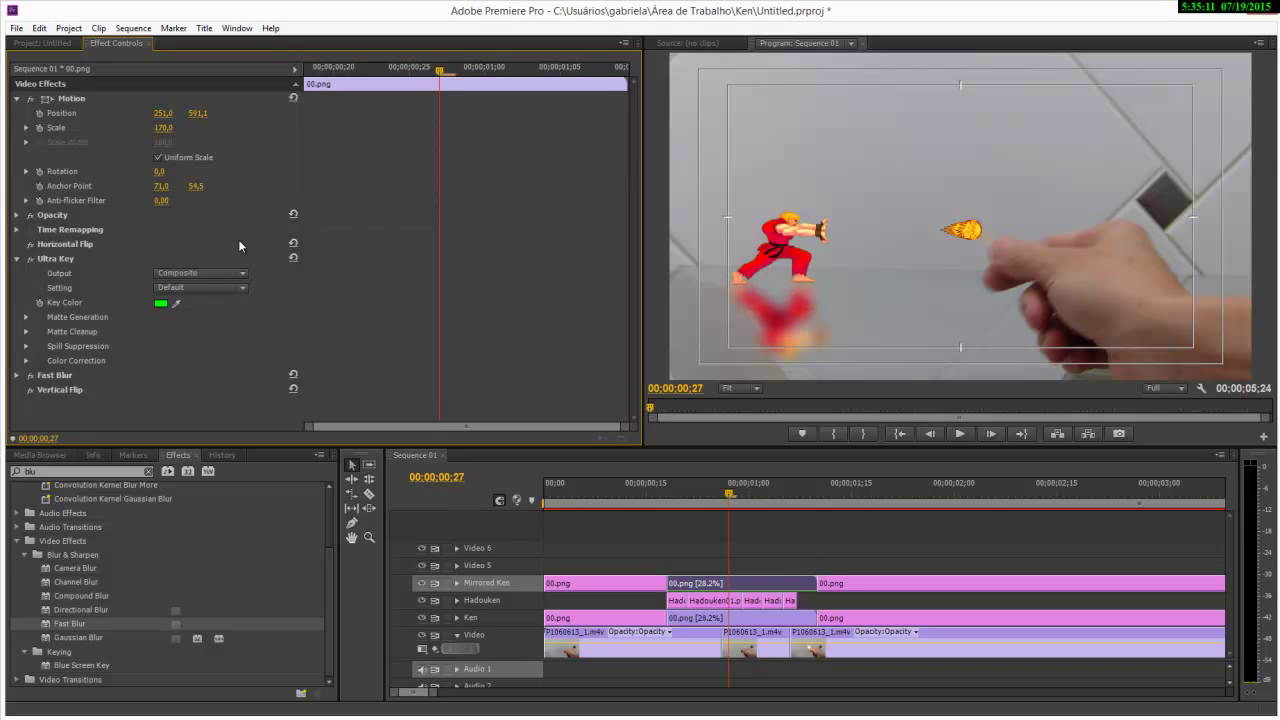
left_click(611, 587)
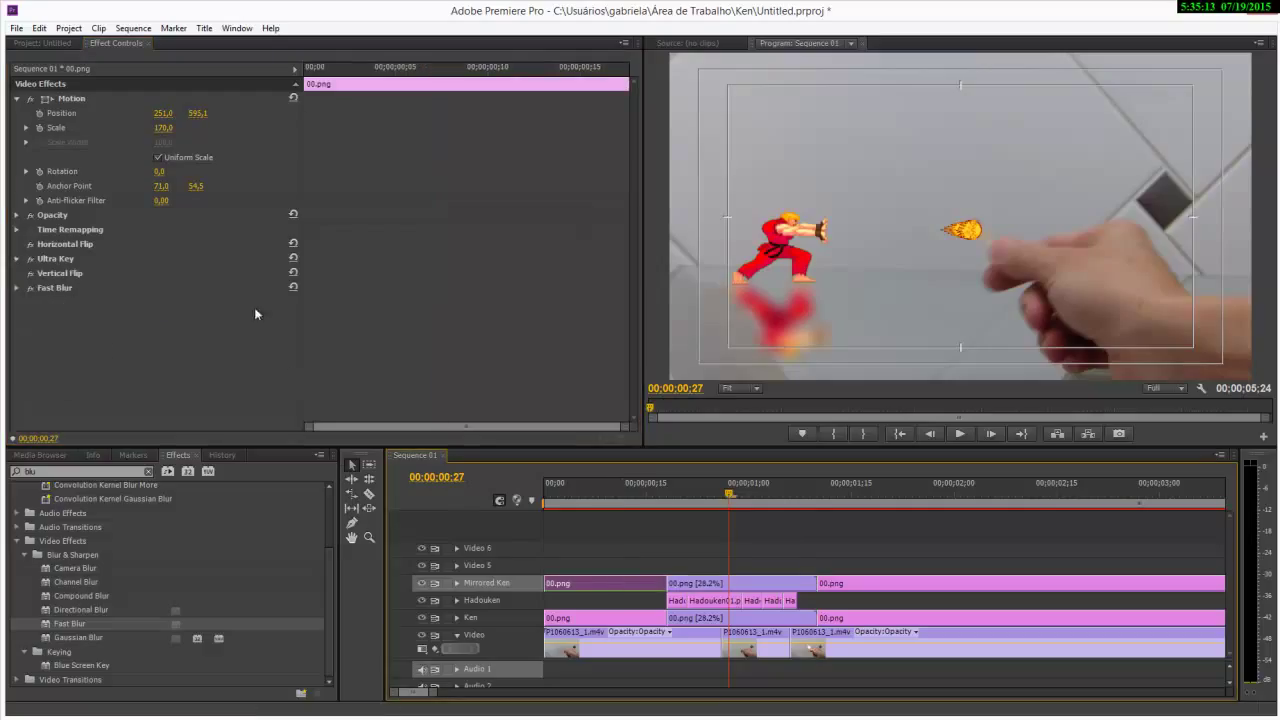
left_click(198, 113)
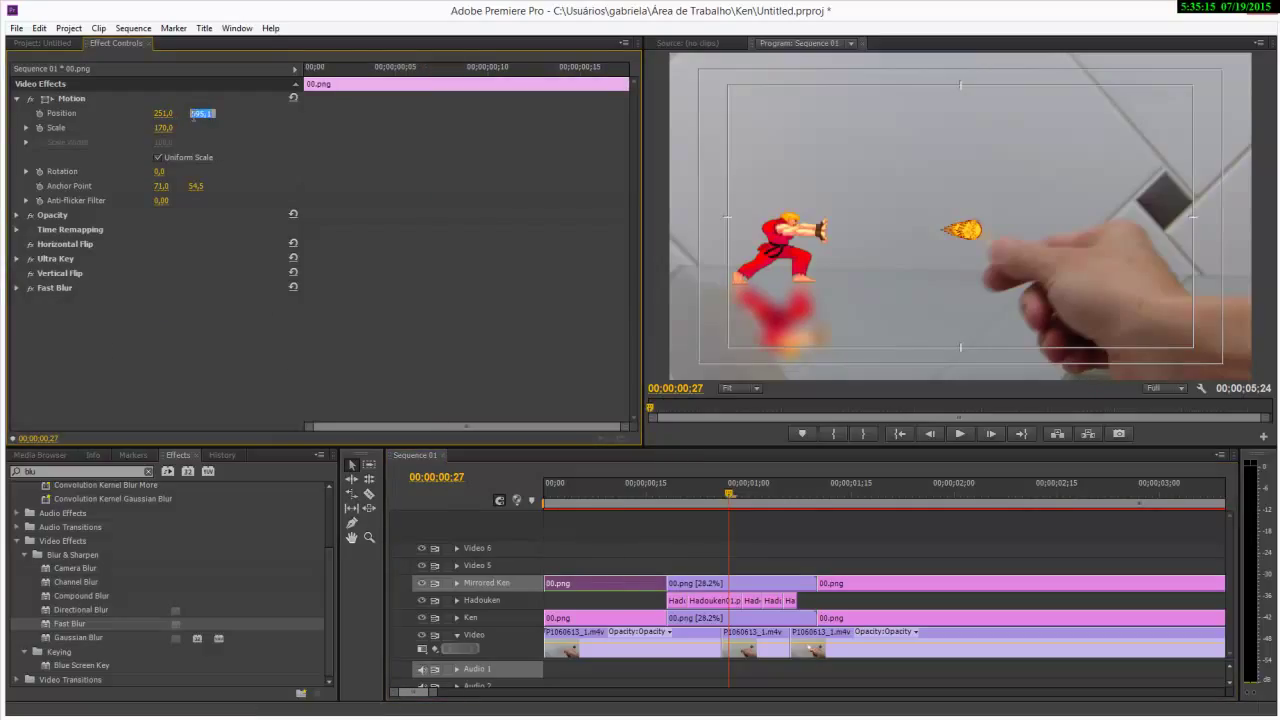
type("591,1")
key("Return")
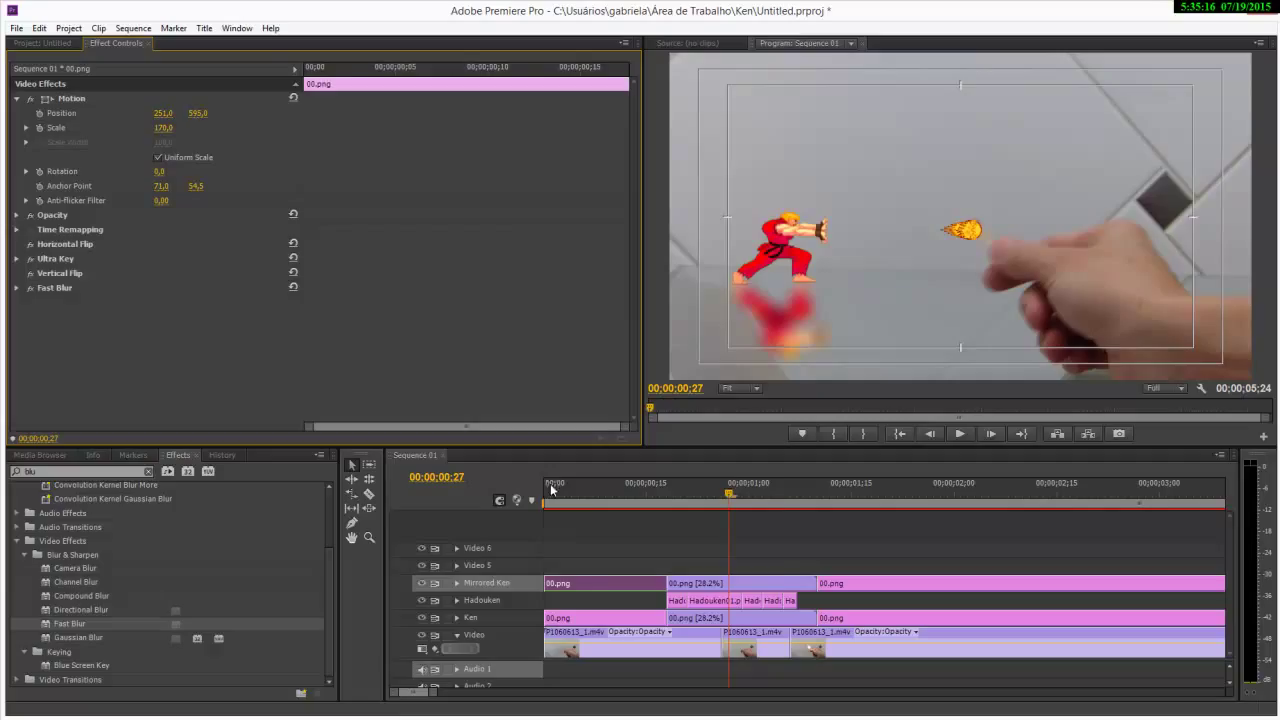
Set the vertical position of the second and third Mirrored Ken clips to 595
left_click(784, 582)
left_click(200, 113)
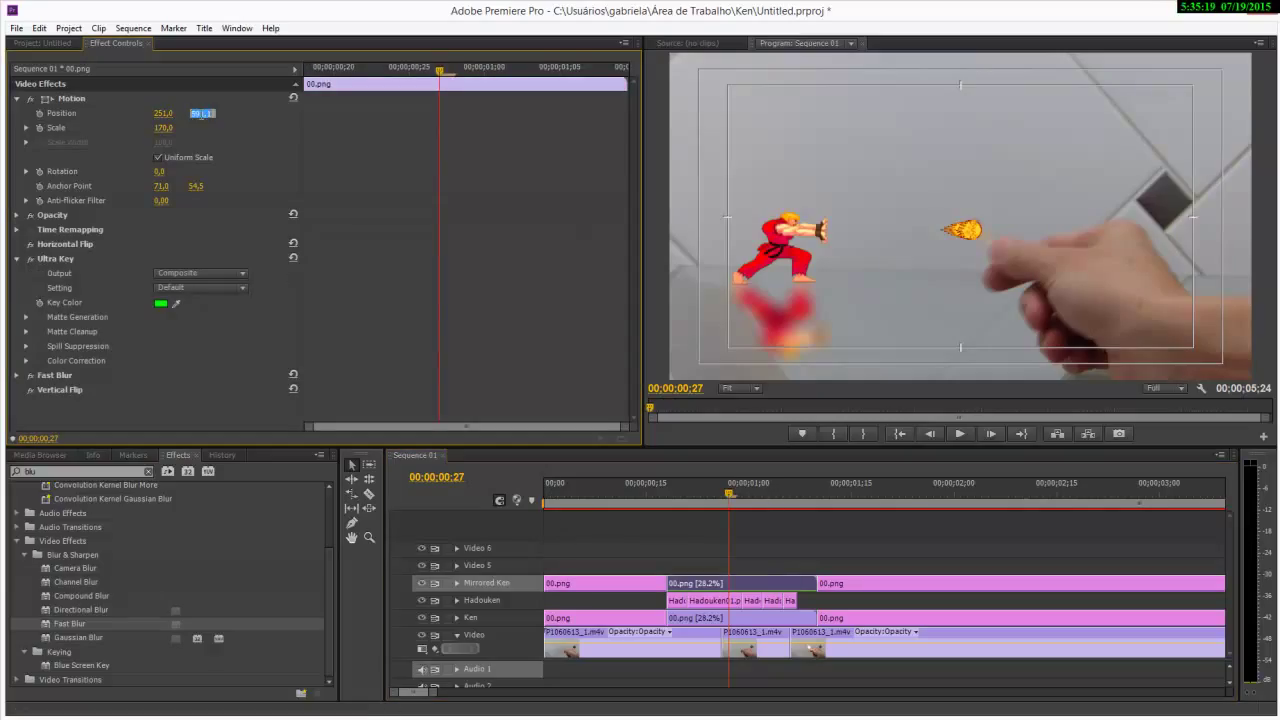
left_click(912, 583, "shift")
left_click(913, 580)
left_click(203, 113)
type("595")
key("Return")
Play the sequence from the start to check the reflection, and save the project
left_click(900, 433)
left_click(960, 433)
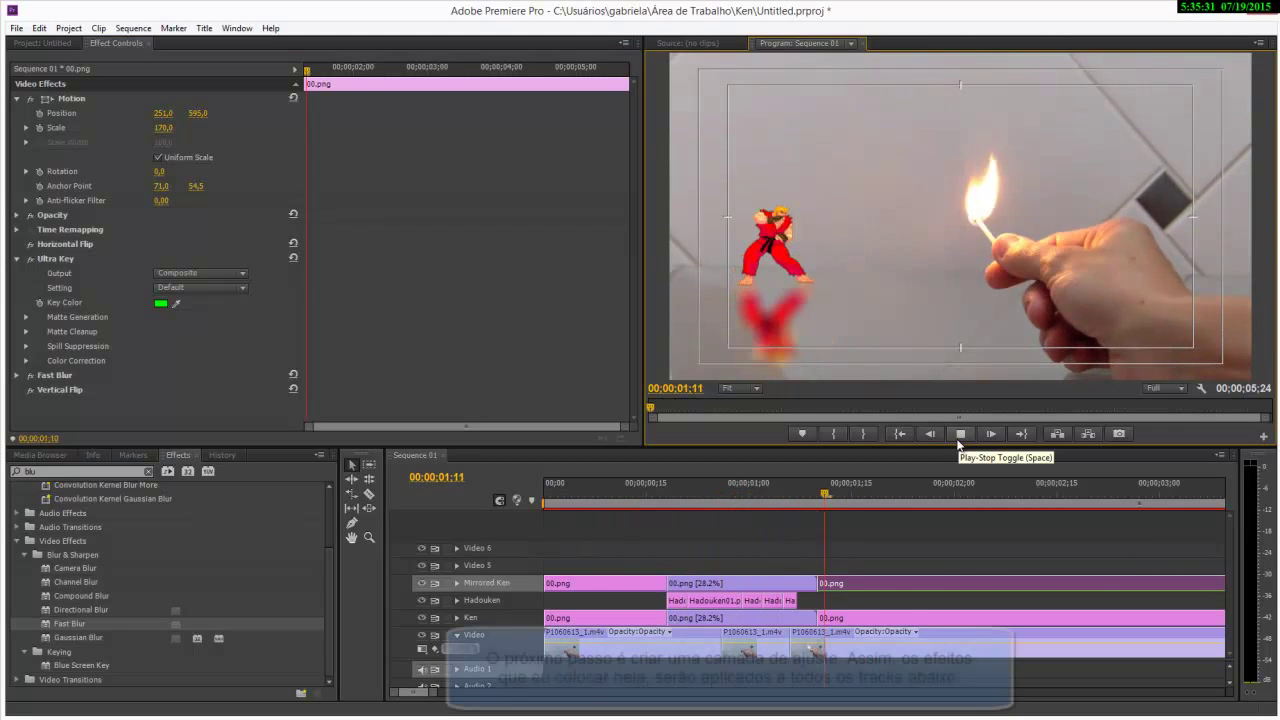
left_click(959, 438)
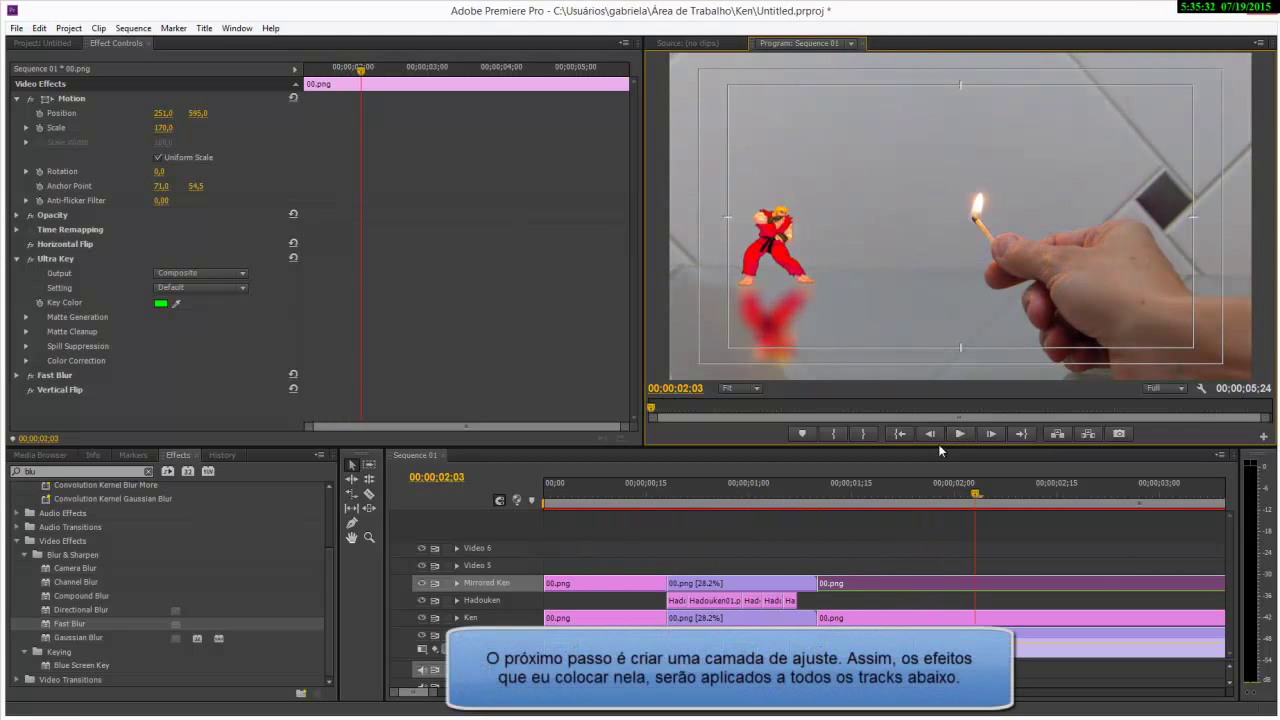
left_click(16, 28)
left_click(38, 144)
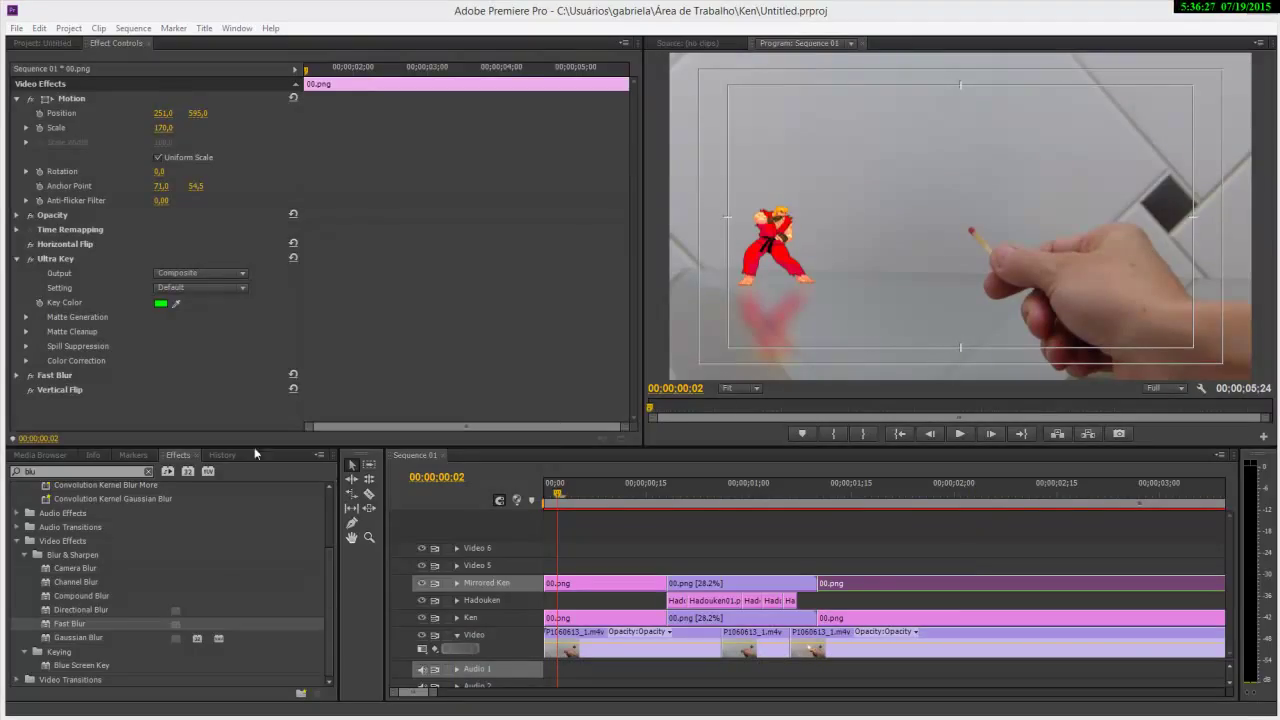
Show the project's media items and collapse the Hadouken and Ken bins
left_click(43, 44)
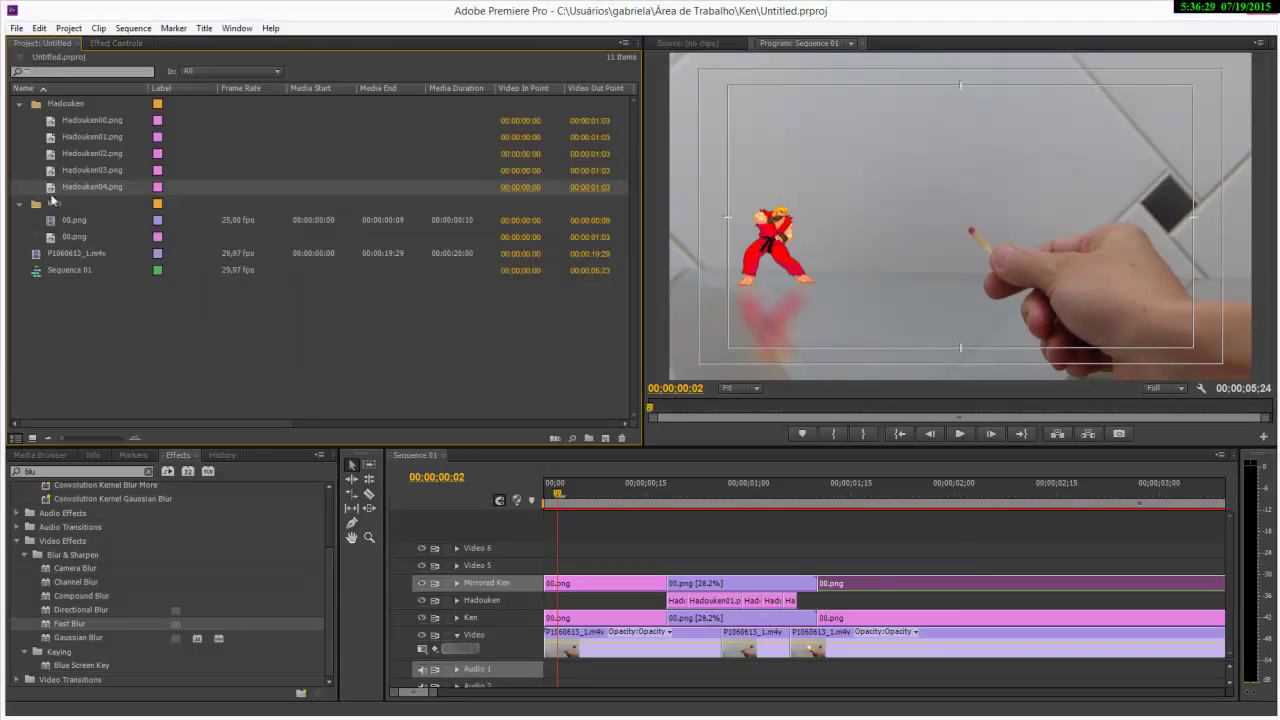
left_click(20, 104)
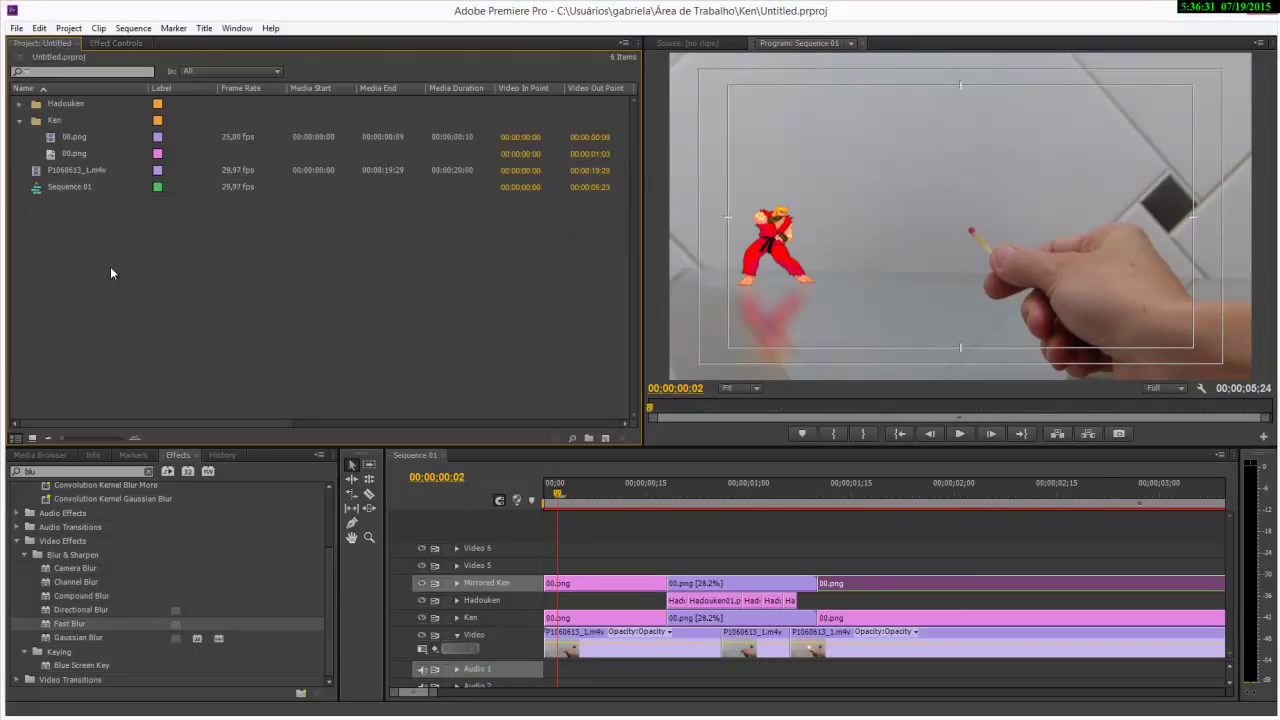
left_click(18, 121)
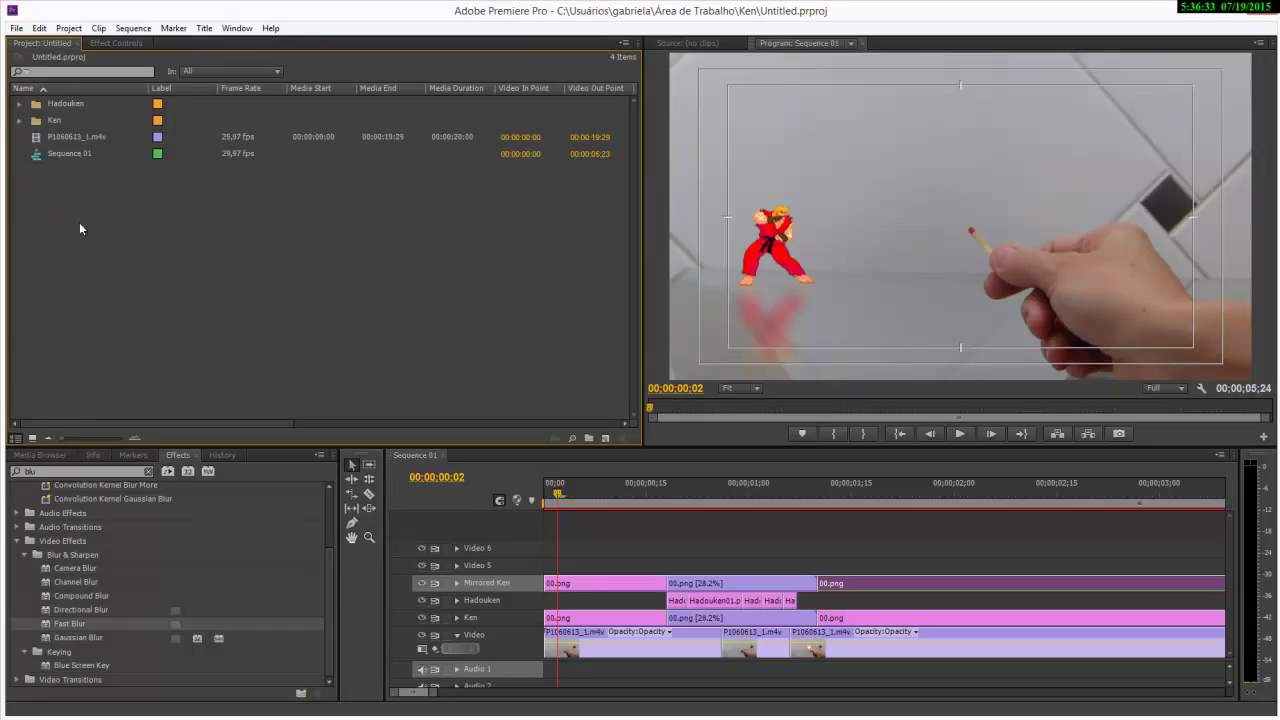
Create an adjustment layer at 1280 x 720 and 29,97 fps, and rename it "Color adustment"
right_click(80, 229)
mouse_move(128, 272)
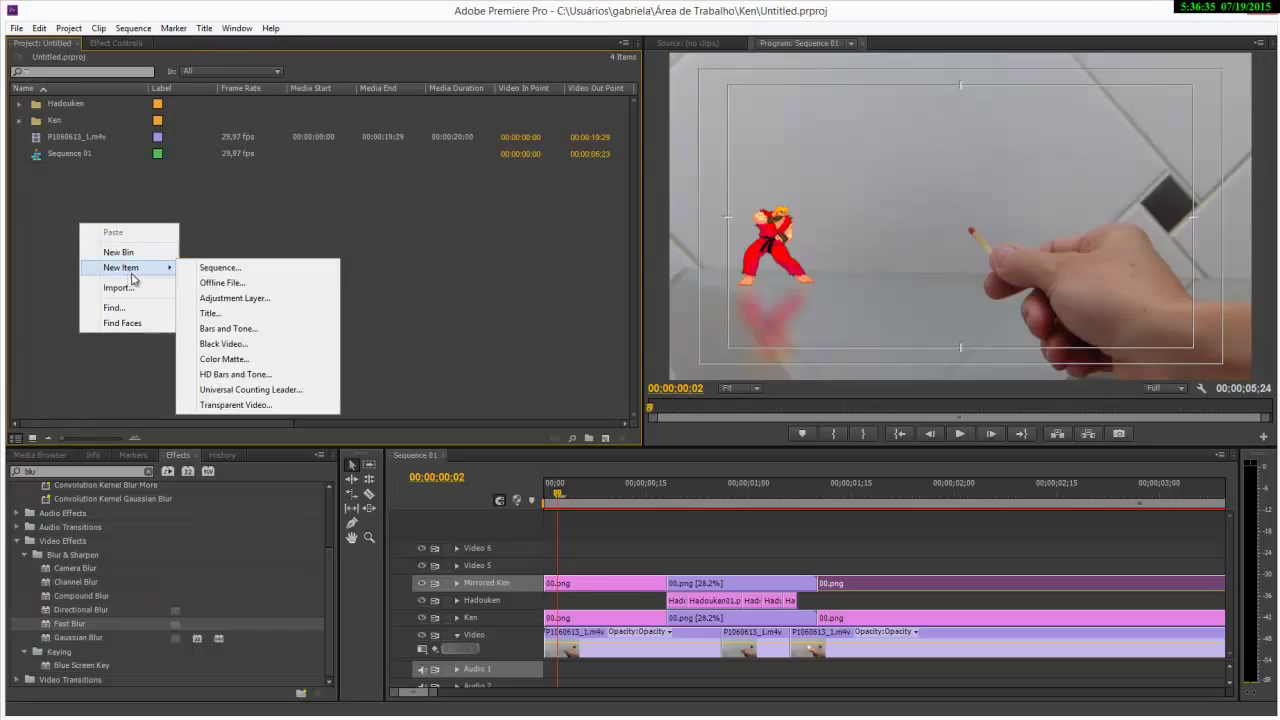
left_click(309, 299)
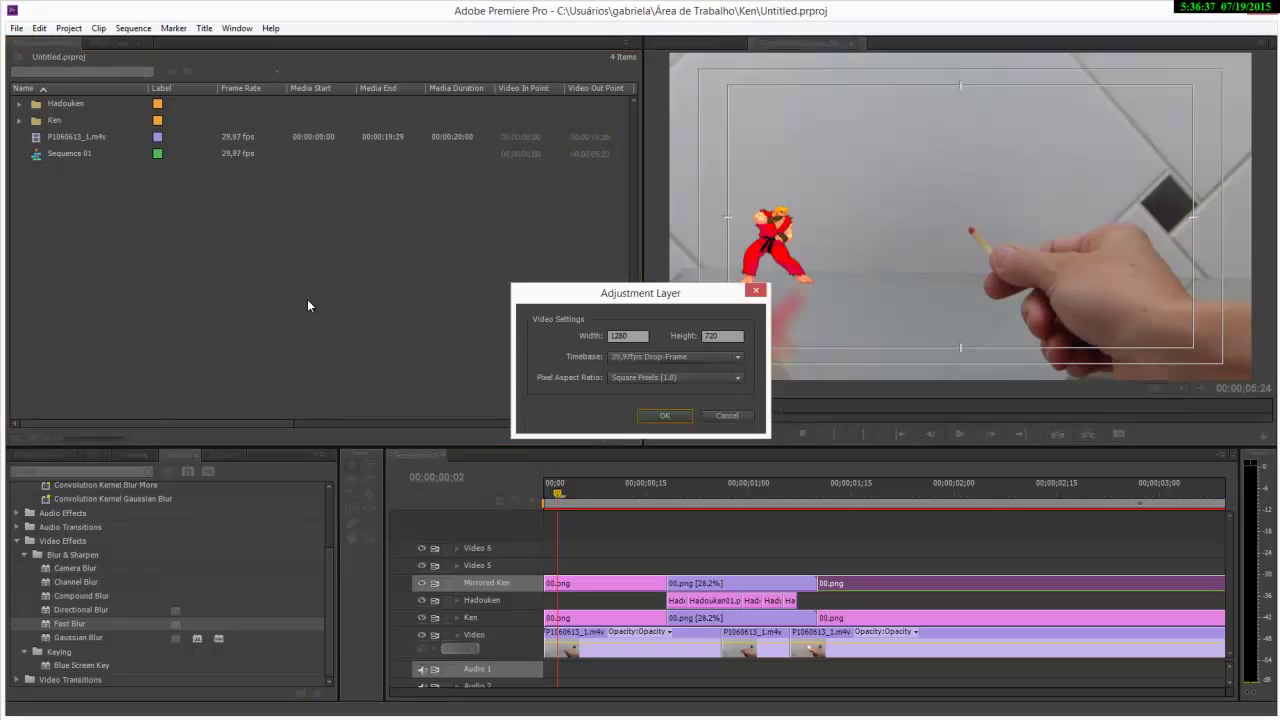
left_click(663, 412)
right_click(72, 106)
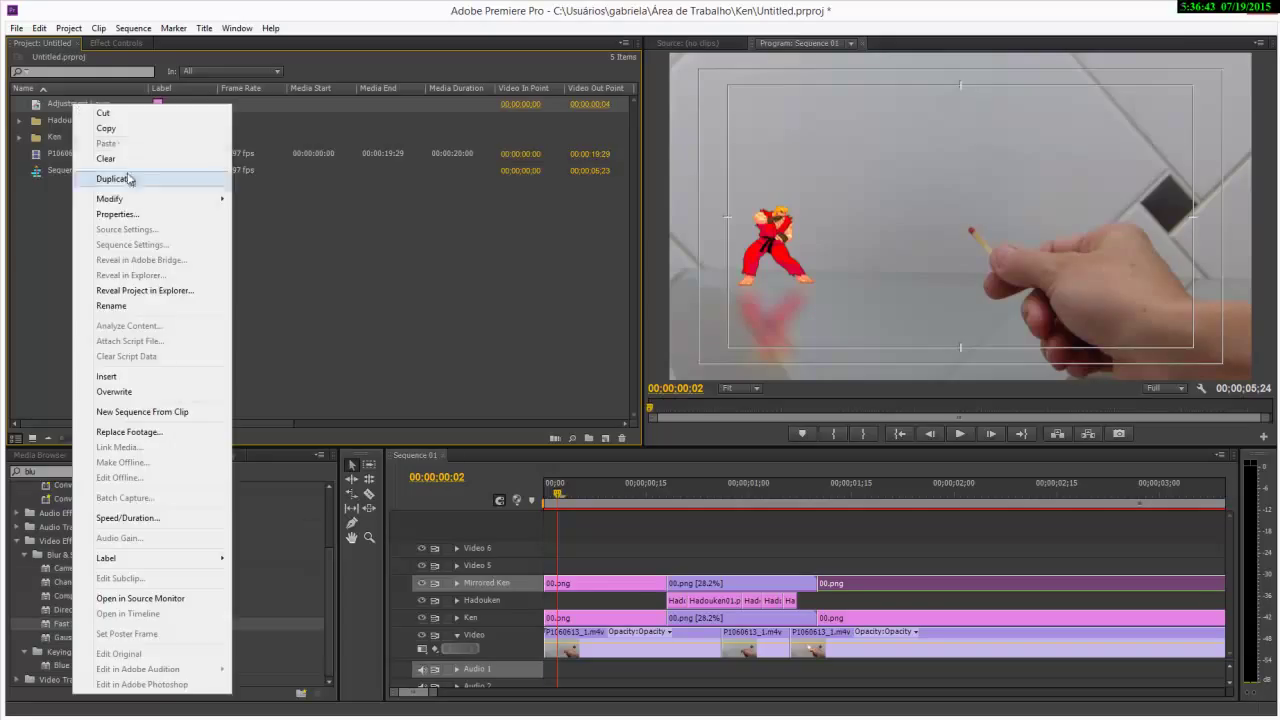
left_click(134, 305)
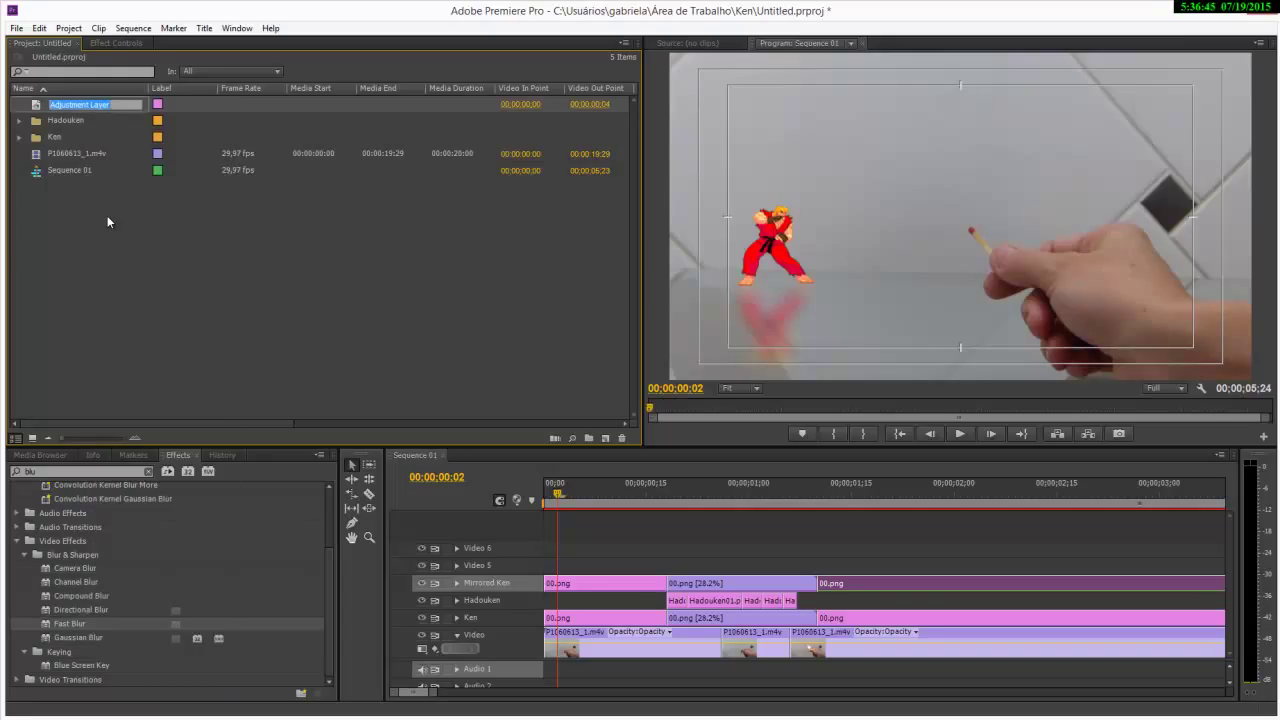
type("Color adjustment")
key("Return")
left_click(100, 205)
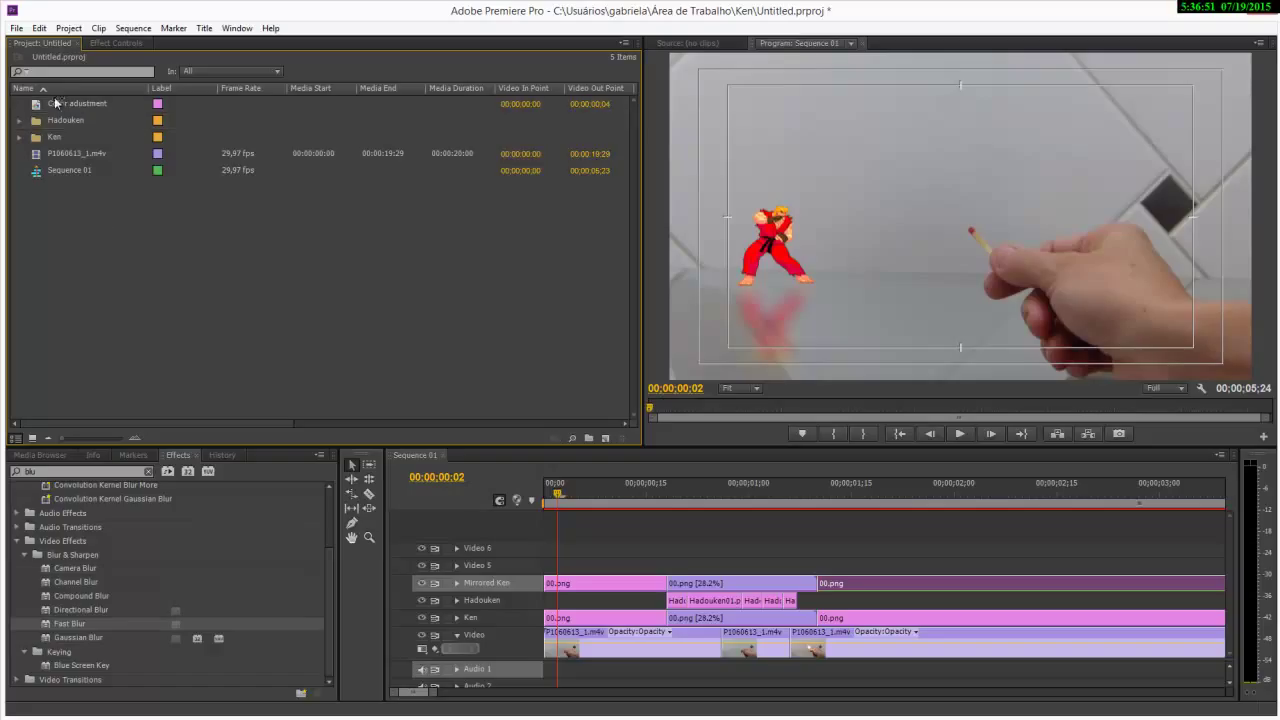
Rename the Video 5 track as "Color adjustment"
right_click(491, 562)
left_click(532, 574)
type("Color adjustment")
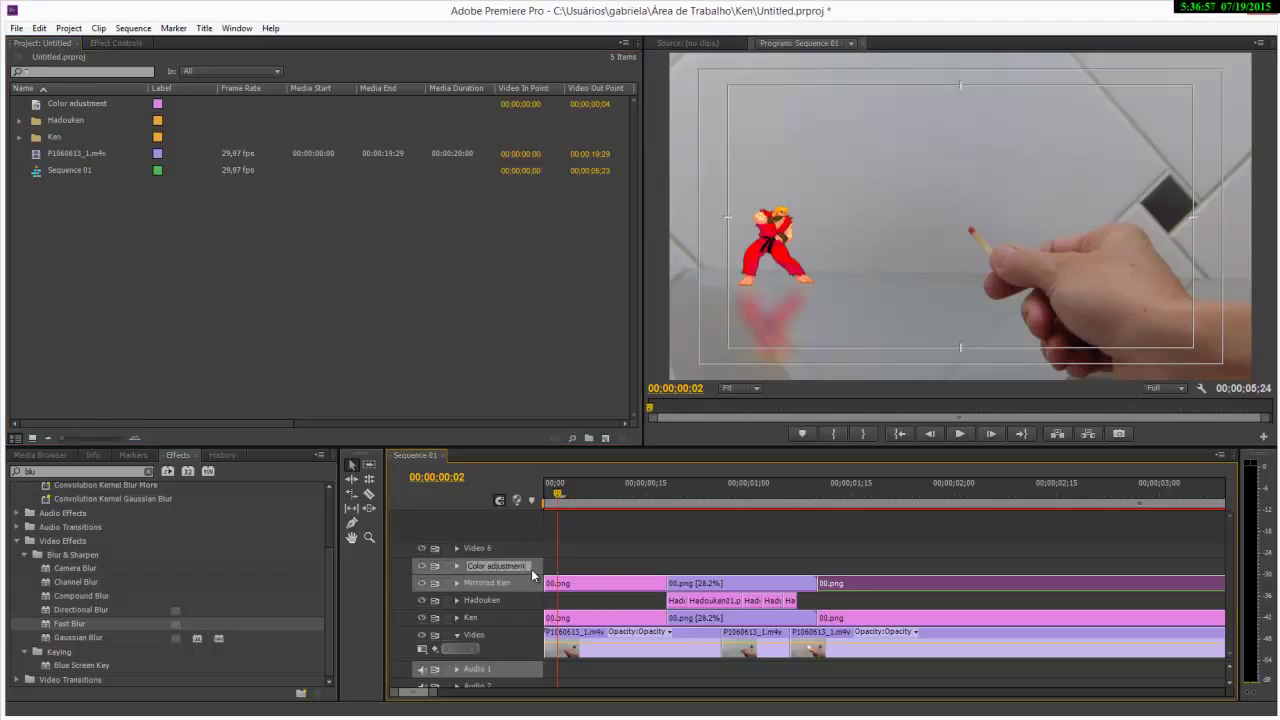
key("Return")
Place the adjustment layer at the start of the Color adjustment track and extend it to the end of the other clips
left_click_drag(87, 103, 955, 580)
left_click_drag(434, 693, 462, 693)
left_click_drag(732, 566, 1053, 572)
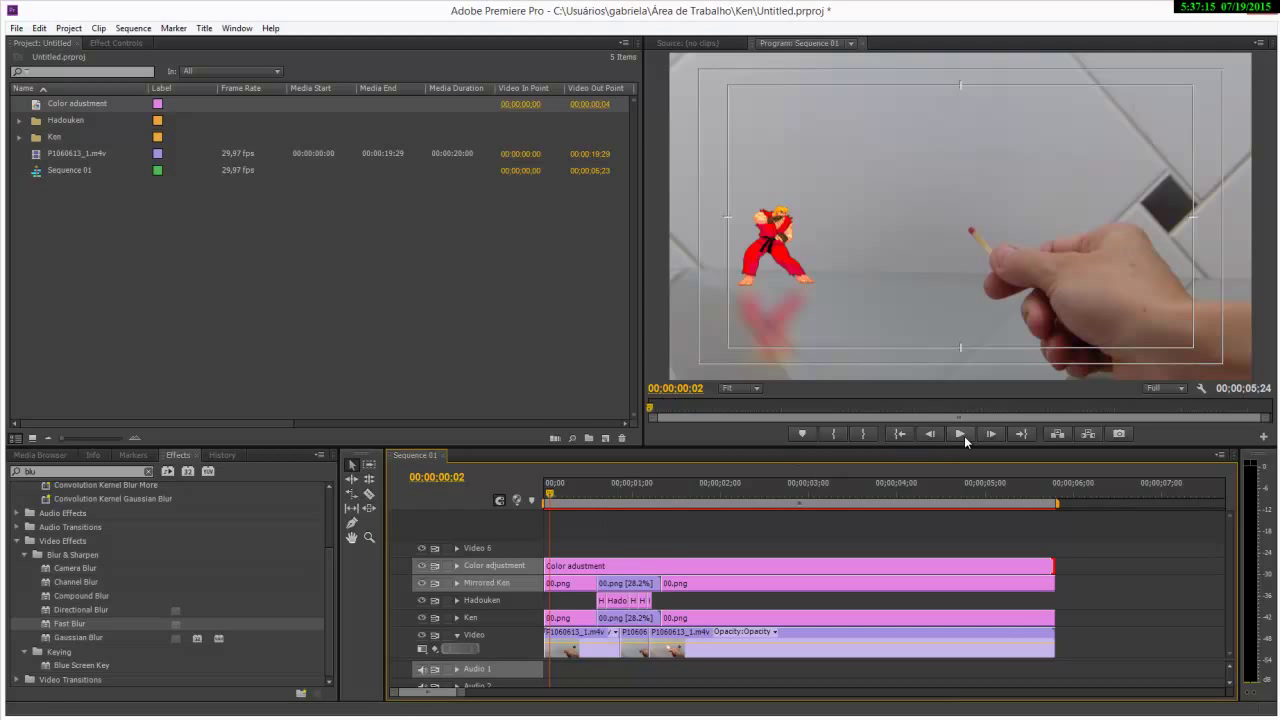
Move the playhead to 00;00;01;05, where the match ignites, and show the adjustment layer clip's effect settings
left_click_drag(552, 495, 655, 496)
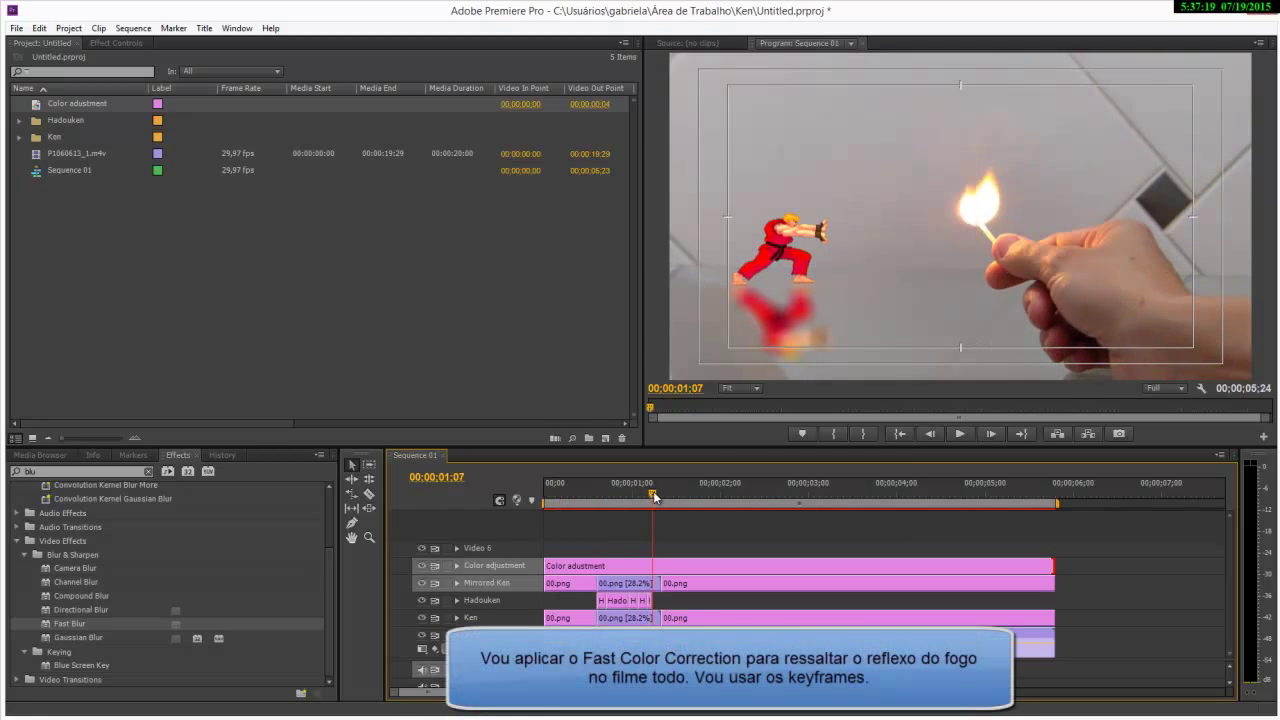
left_click_drag(655, 496, 649, 496)
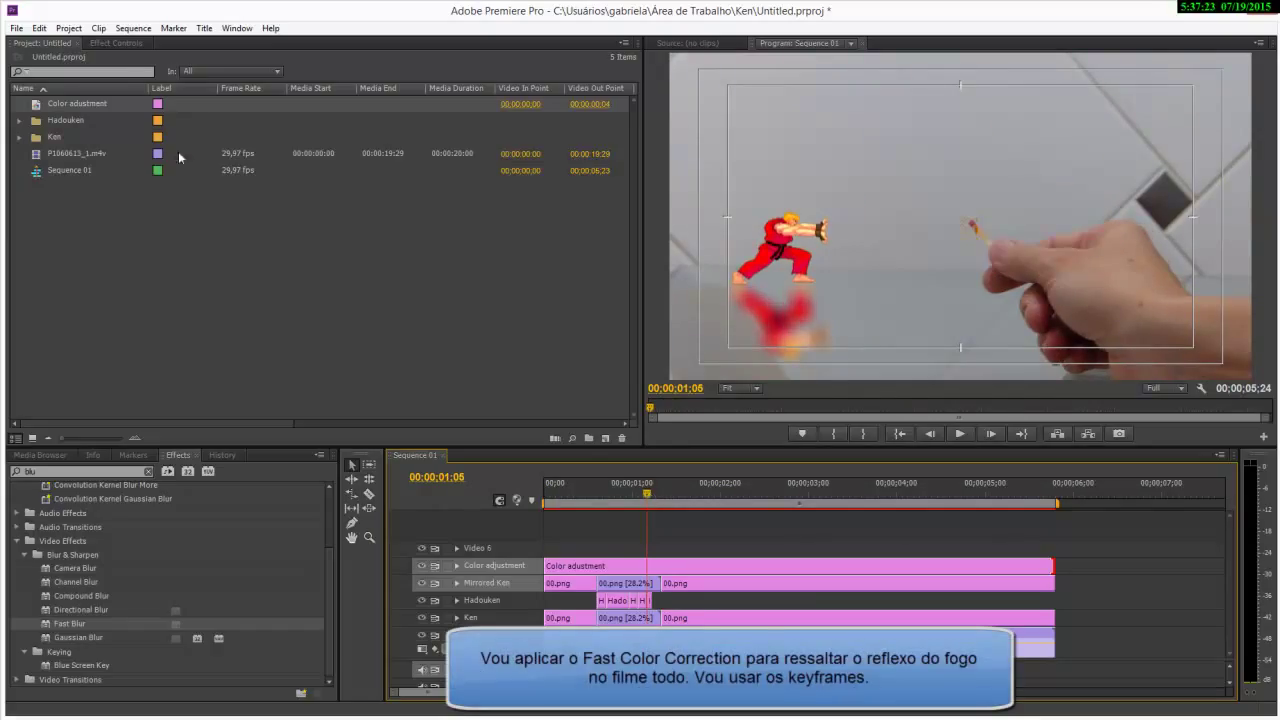
left_click(116, 44)
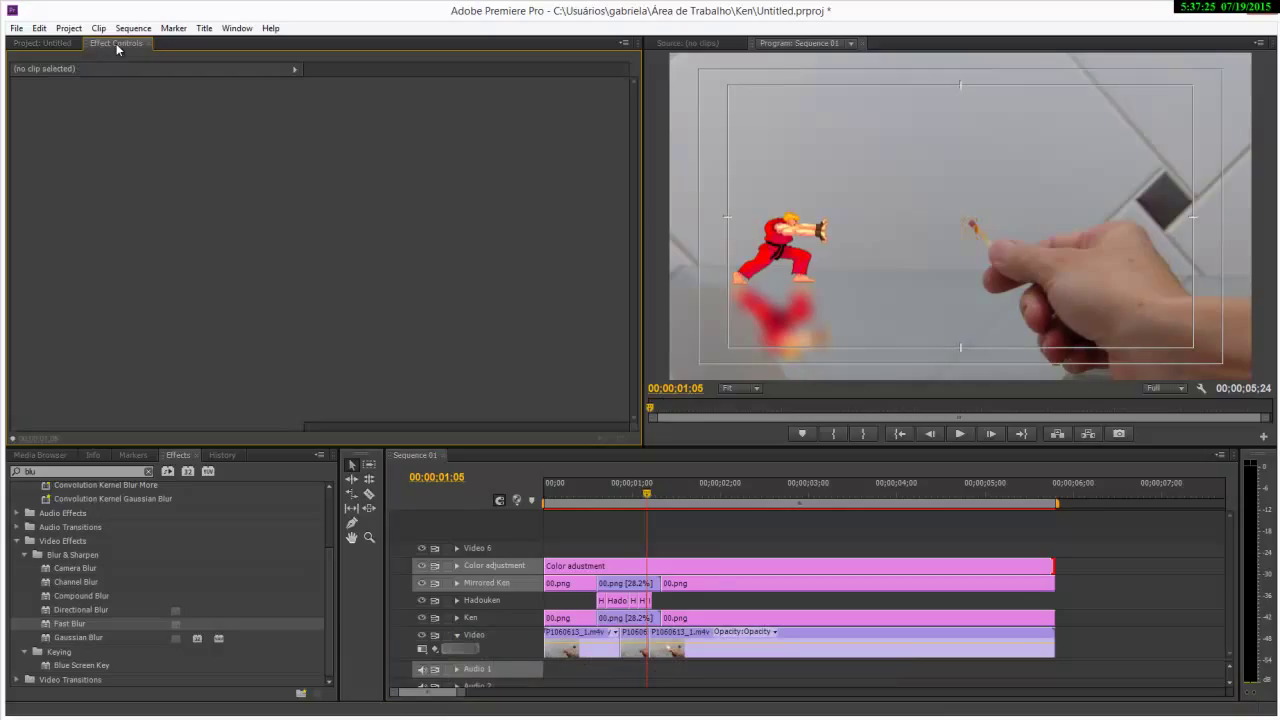
left_click(711, 565)
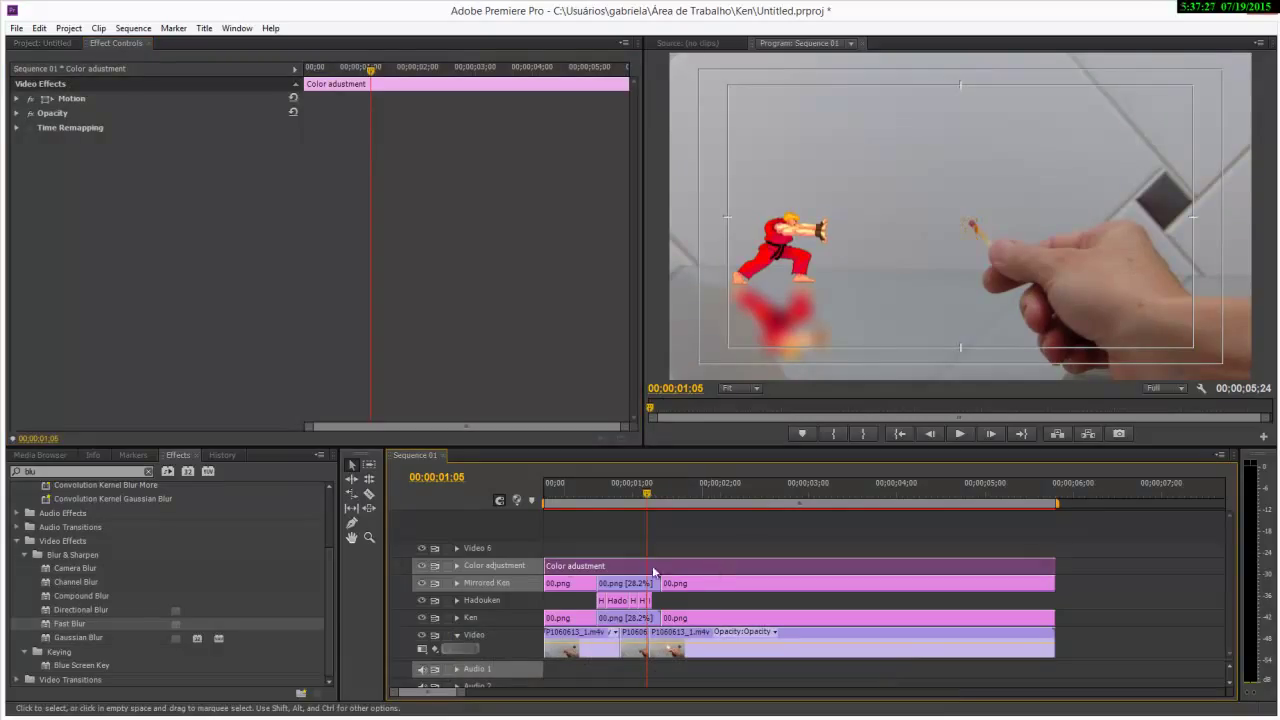
Delete the empty Video 6 track
right_click(525, 550)
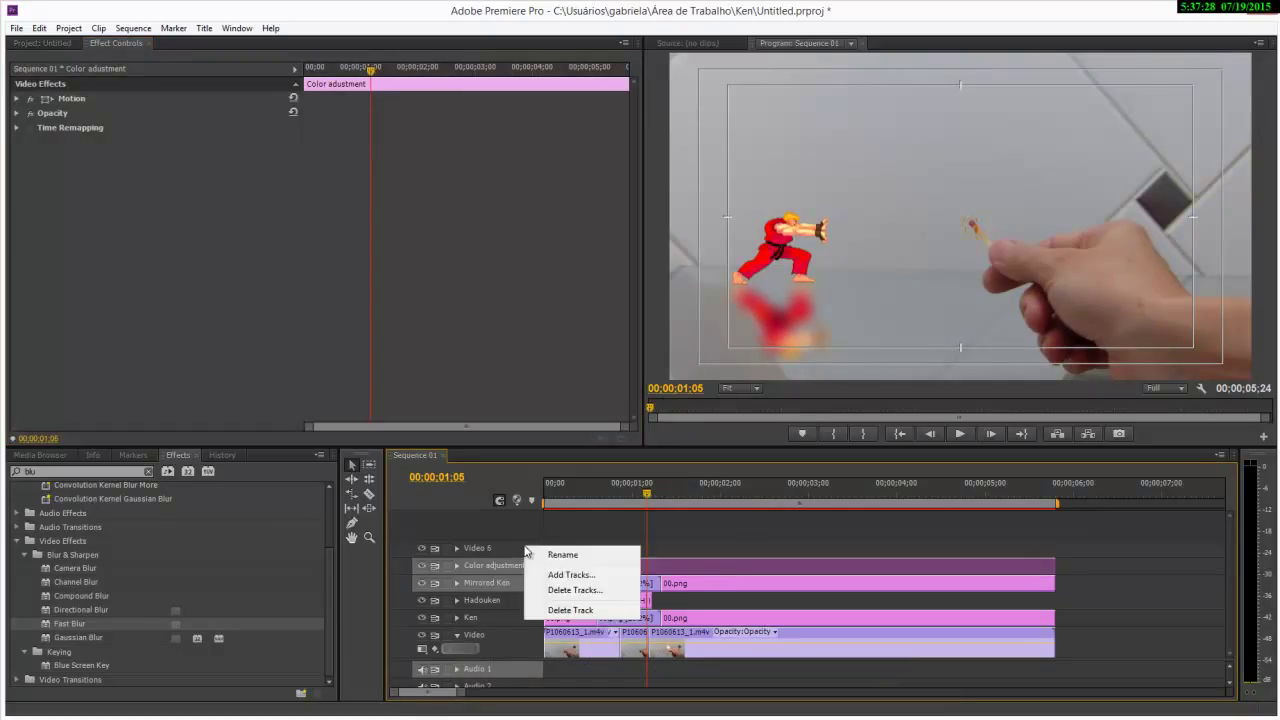
left_click(571, 612)
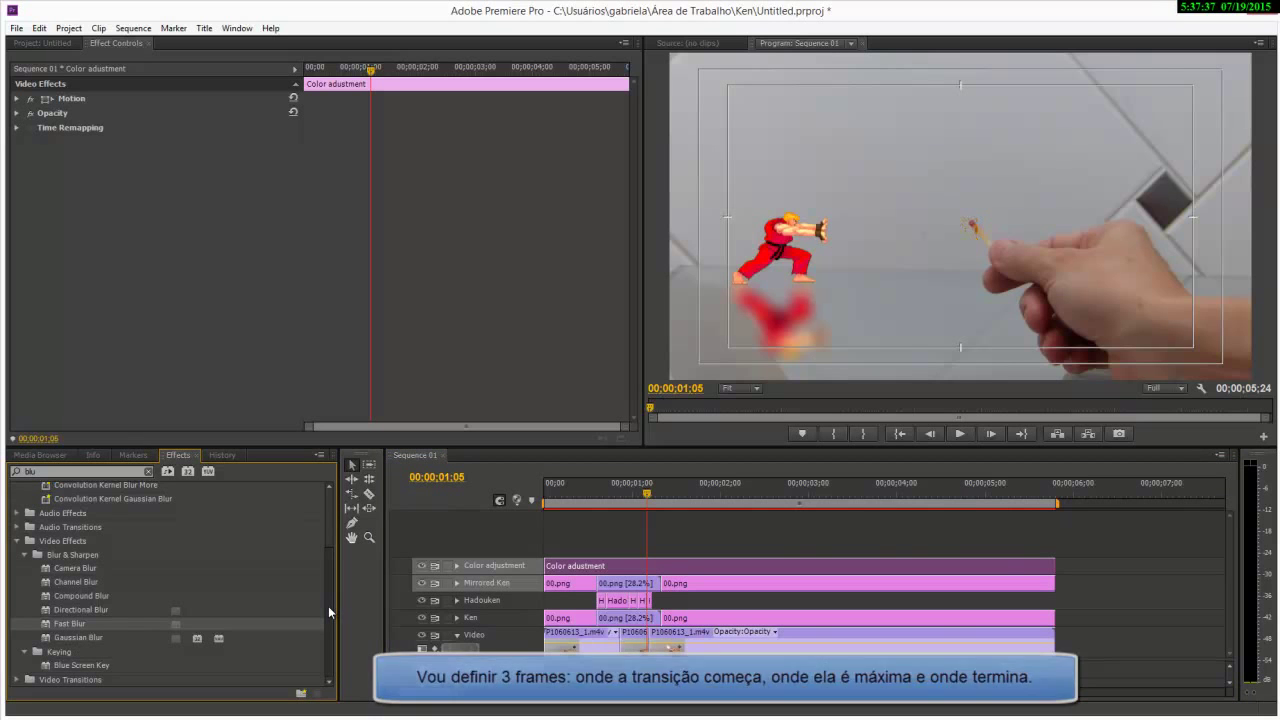
Search the effects for "fast" and apply Fast Color Corrector to the adjustment layer clip
left_click_drag(328, 579, 328, 521)
scroll(328, 521, "down", 3)
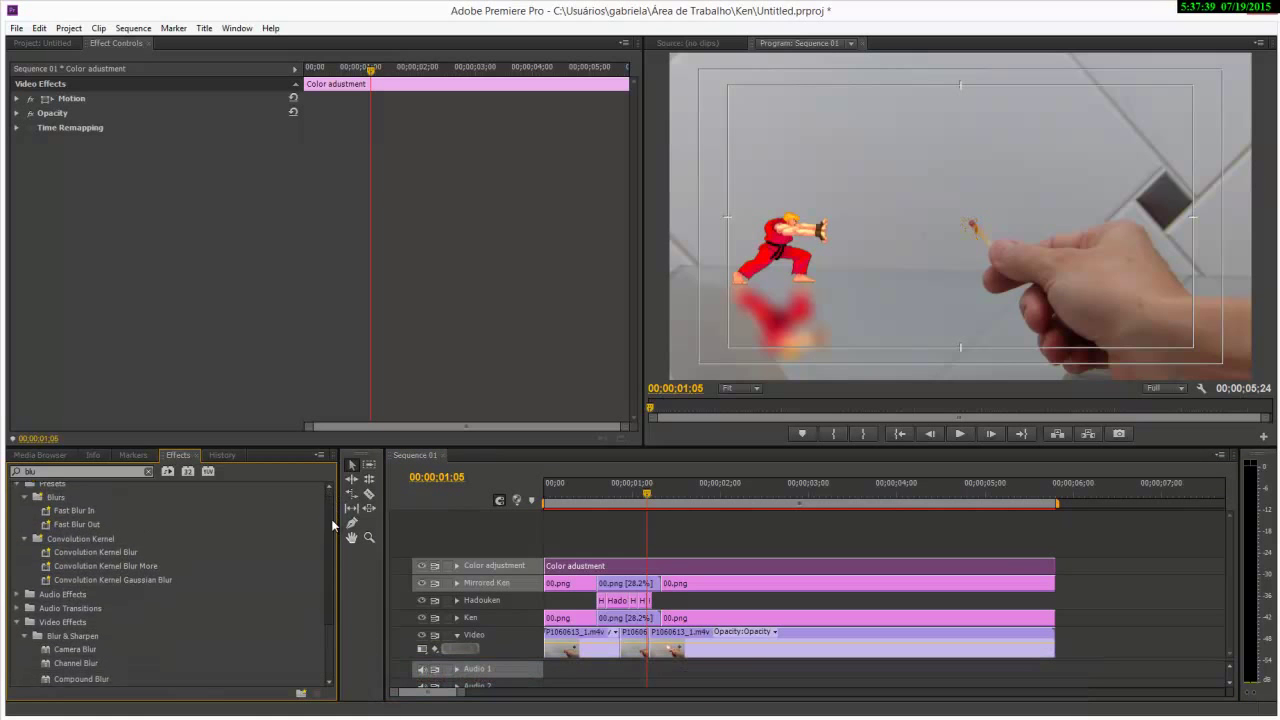
left_click(42, 471)
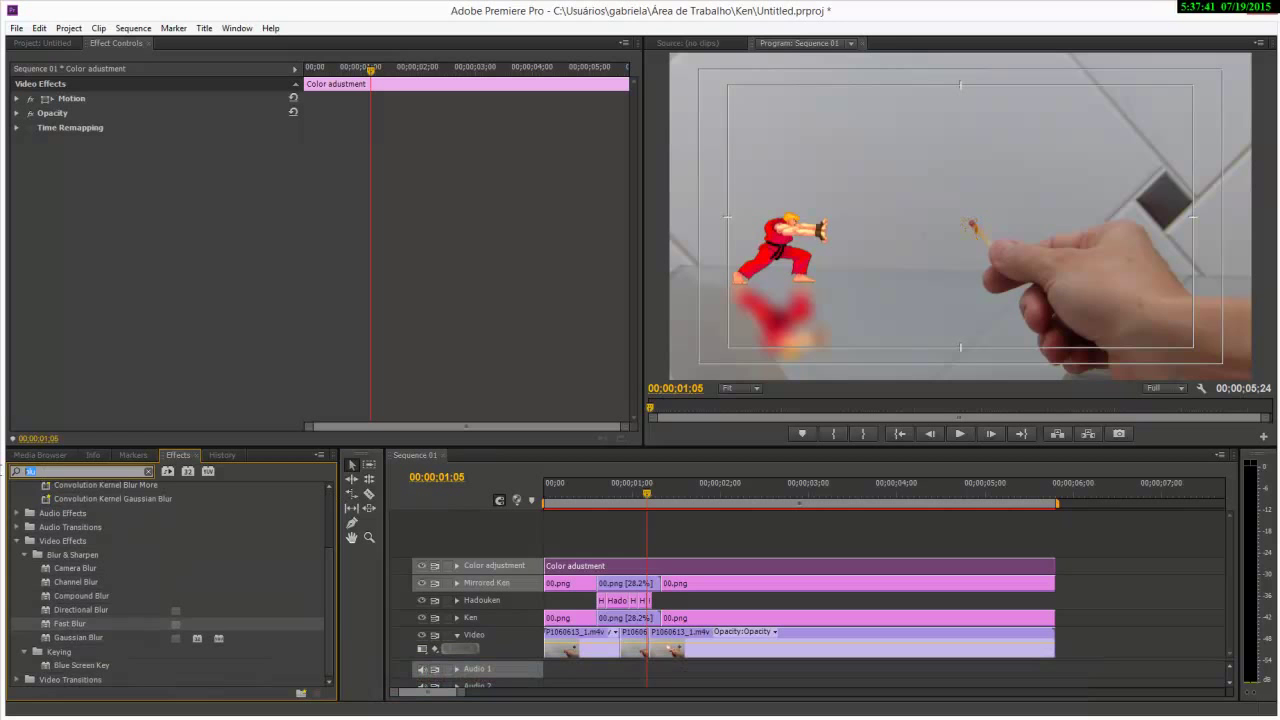
type("fast")
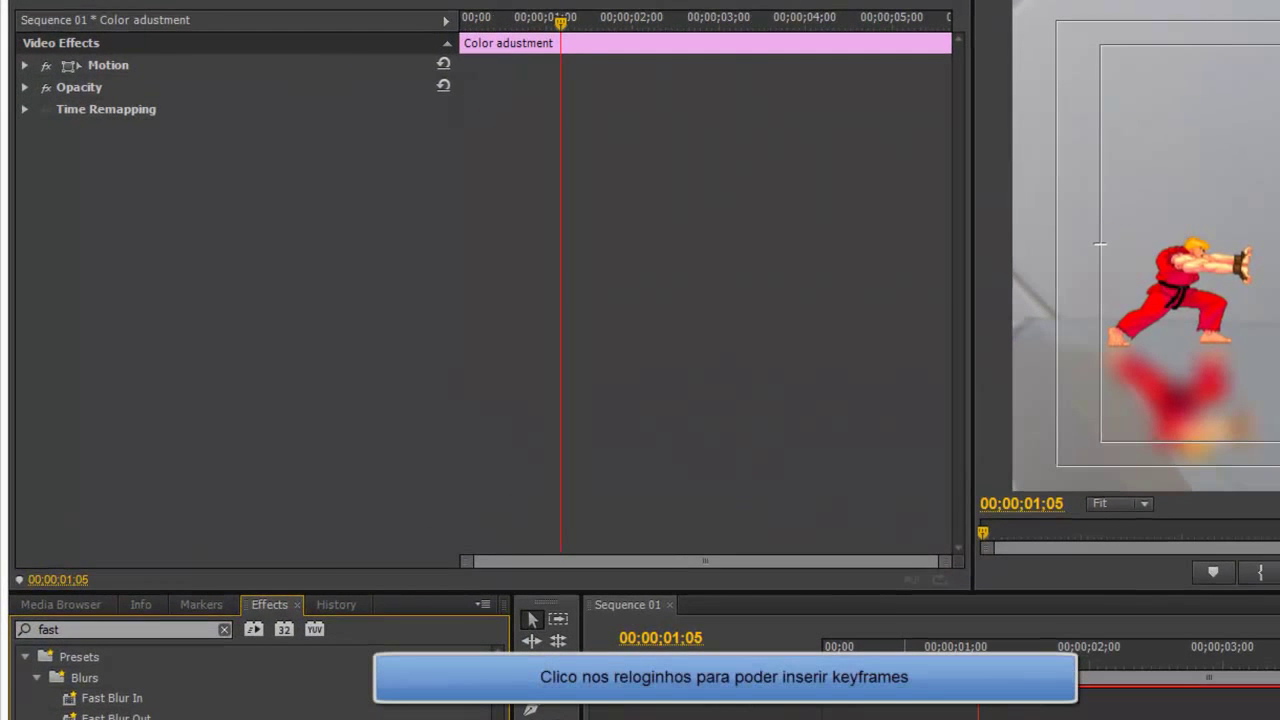
left_click_drag(107, 631, 600, 566)
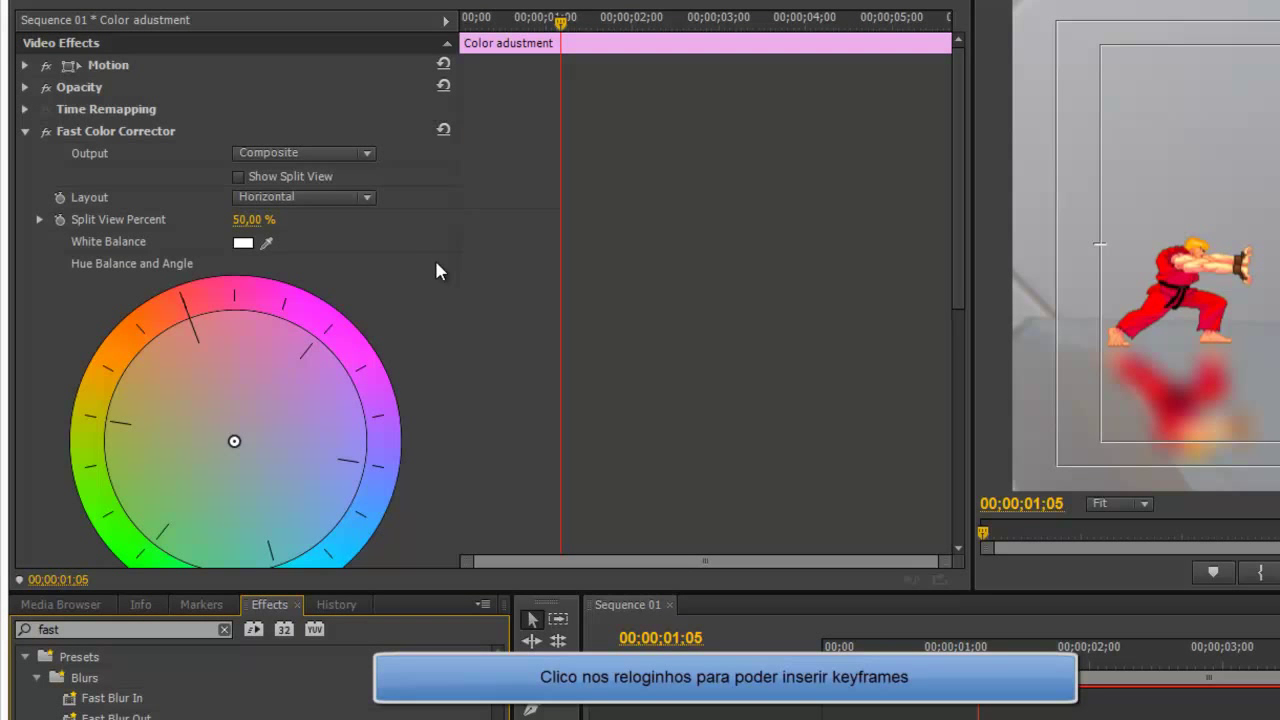
Enable keyframing for Balance Magnitude, Balance Gain and Balance Angle at 00;00;01;05
left_click_drag(957, 286, 864, 440)
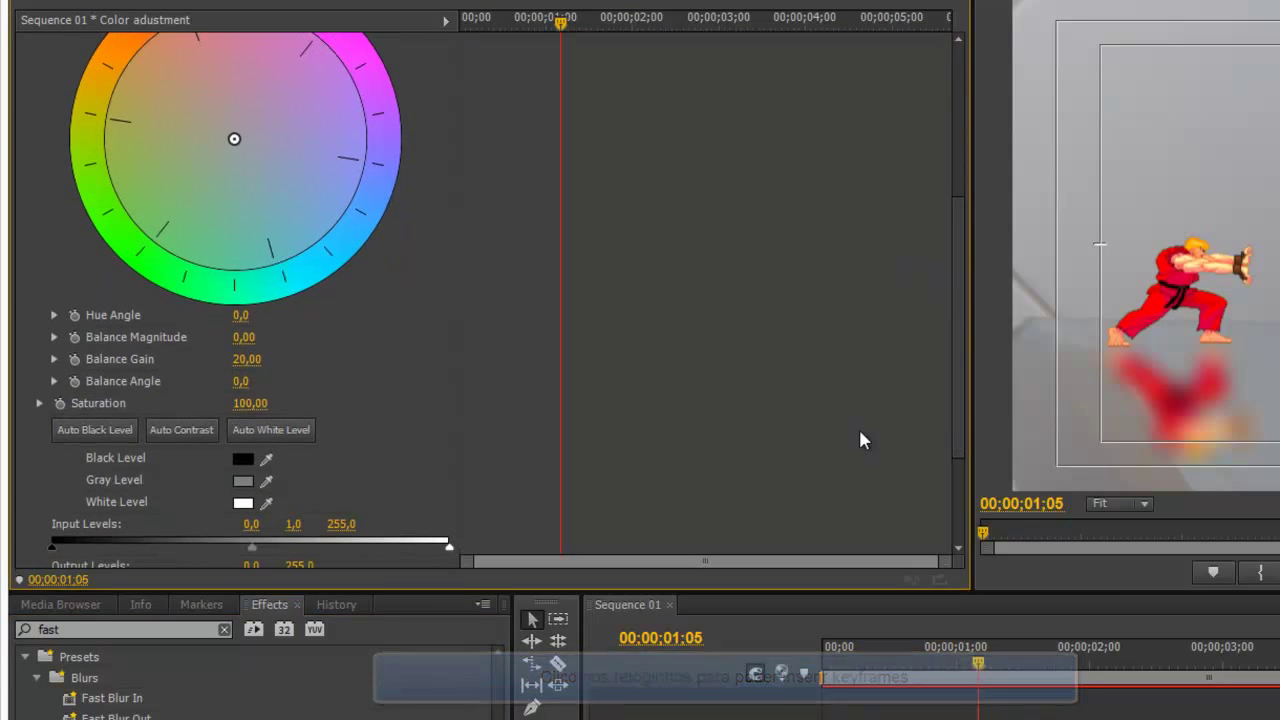
left_click(74, 337)
left_click(74, 359)
left_click(74, 381)
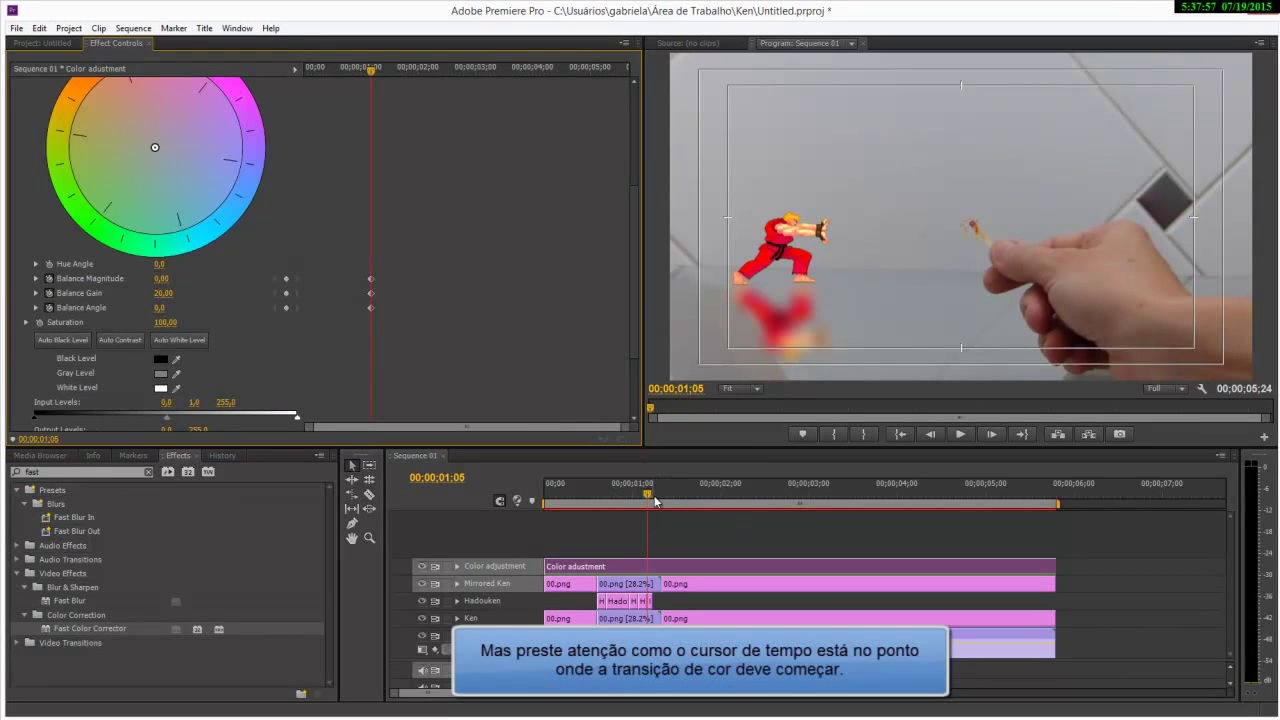
Add keyframes for Balance Magnitude, Balance Gain and Balance Angle at 00;00;02;15, where the color transition ends
left_click_drag(648, 494, 731, 505)
left_click_drag(759, 503, 765, 504)
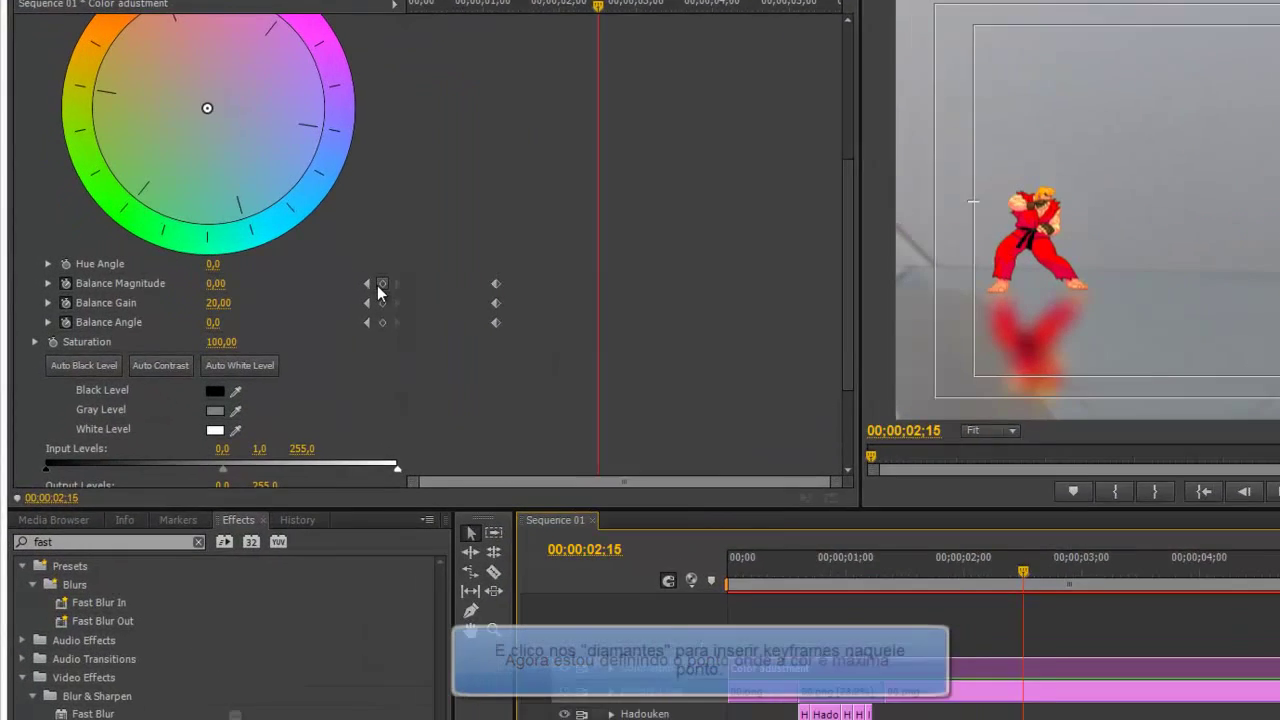
left_click(286, 278)
left_click(418, 328)
left_click(418, 307)
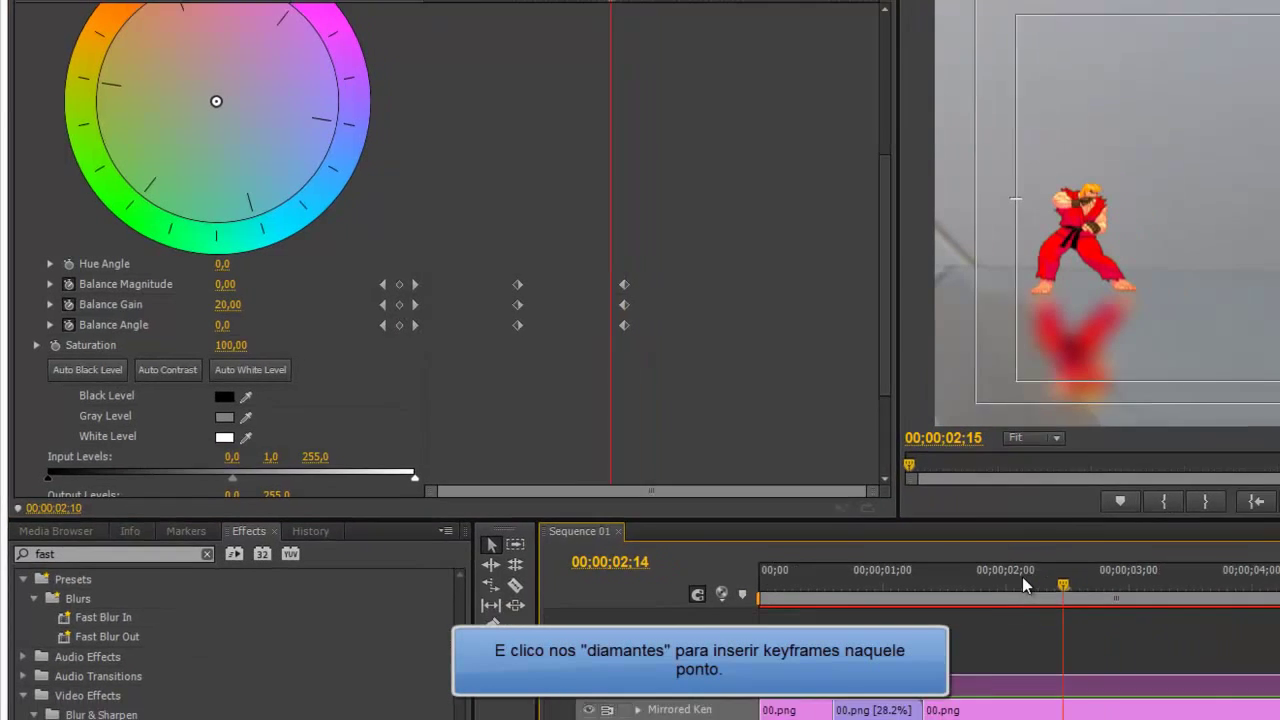
Add keyframes for Balance Magnitude, Balance Gain and Balance Angle at 00;00;01;19, where the flame is strongest
left_click_drag(1023, 585, 970, 585)
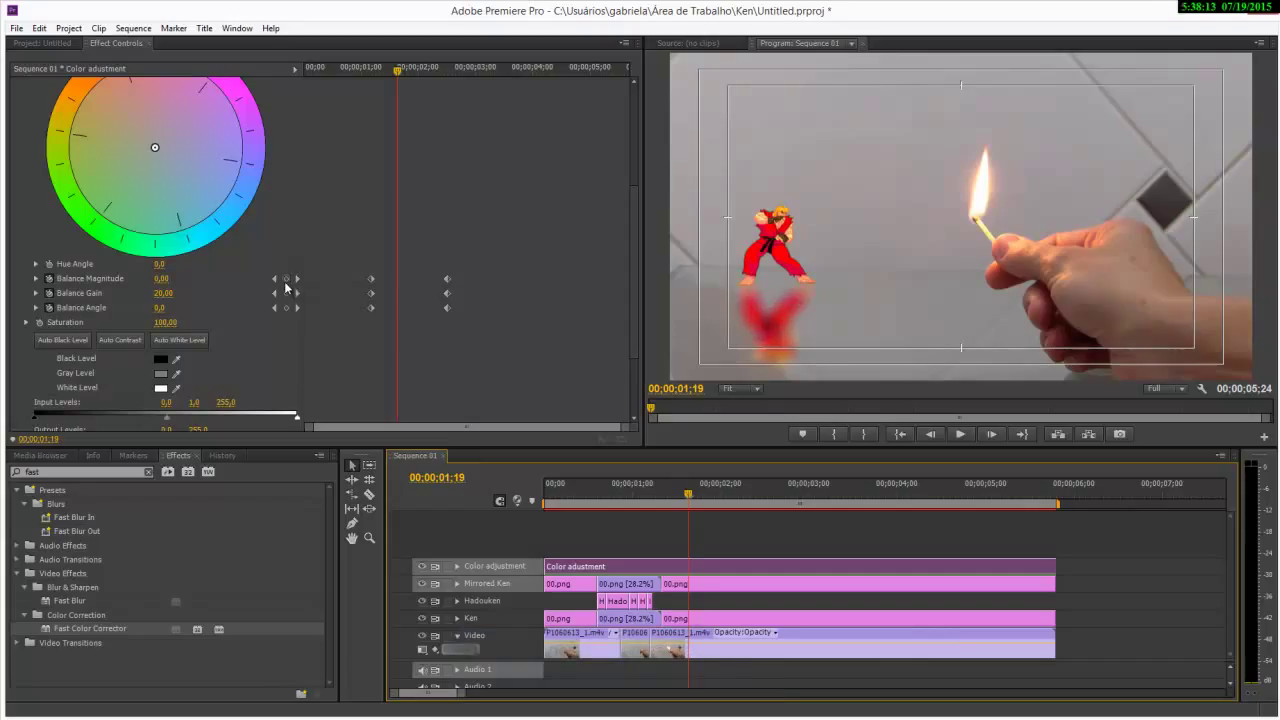
left_click(286, 278)
left_click(286, 293)
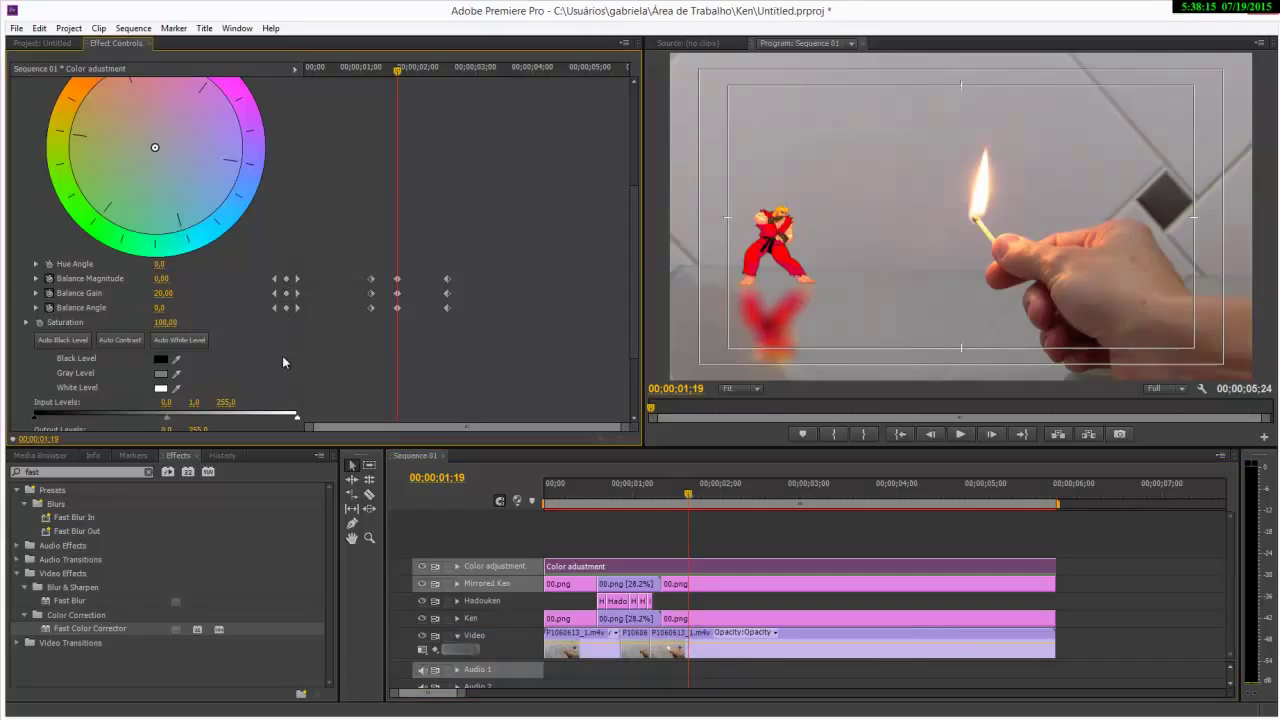
Shift the hue balance toward orange at 00;00;01;19, with a magnitude of about 57 and an angle of about -142°
left_click_drag(413, 359, 379, 252)
left_click_drag(629, 275, 631, 232)
left_click_drag(155, 237, 112, 202)
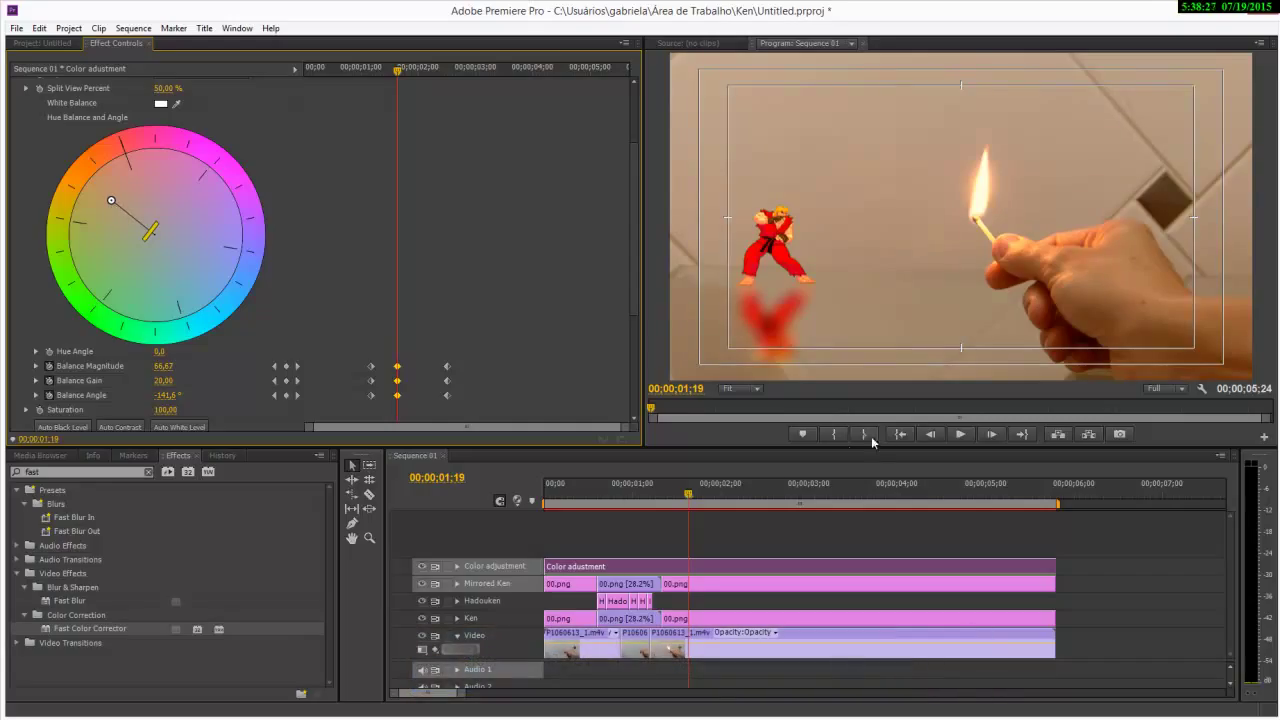
Scrub through the keyframed section and play the sequence from the start to check the color transition
left_click_drag(688, 494, 716, 490)
key("space")
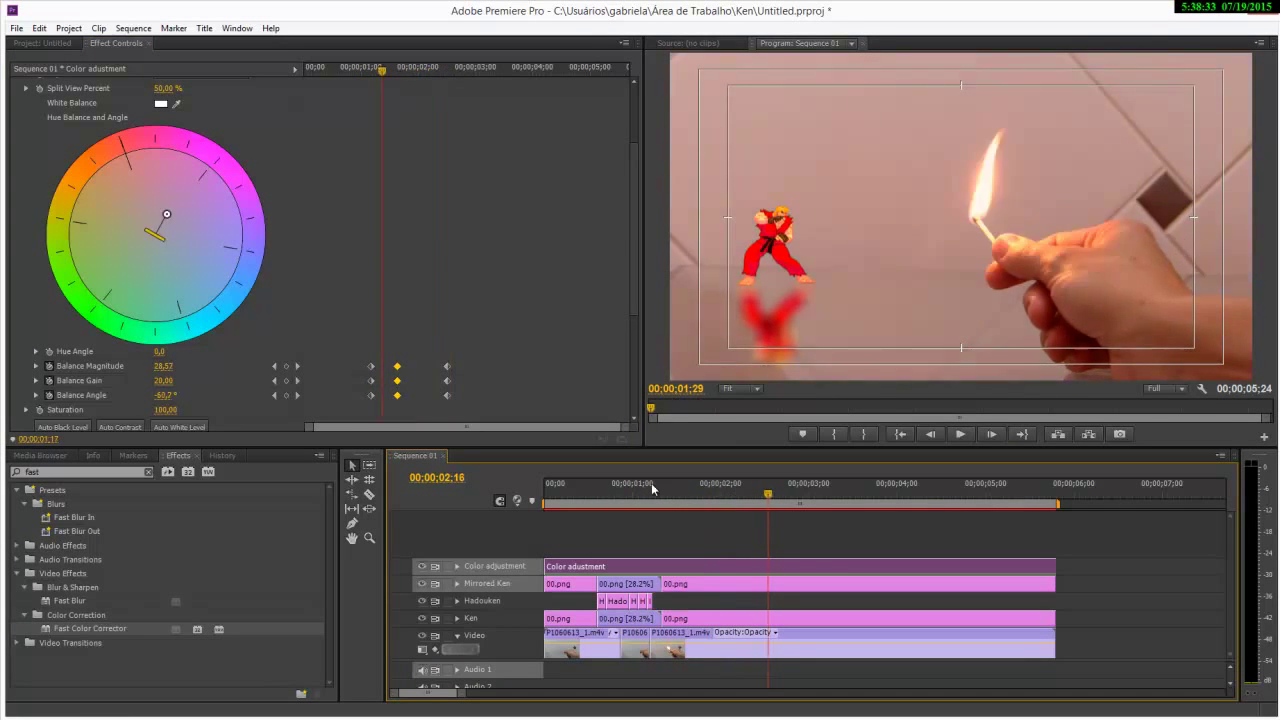
key("Home")
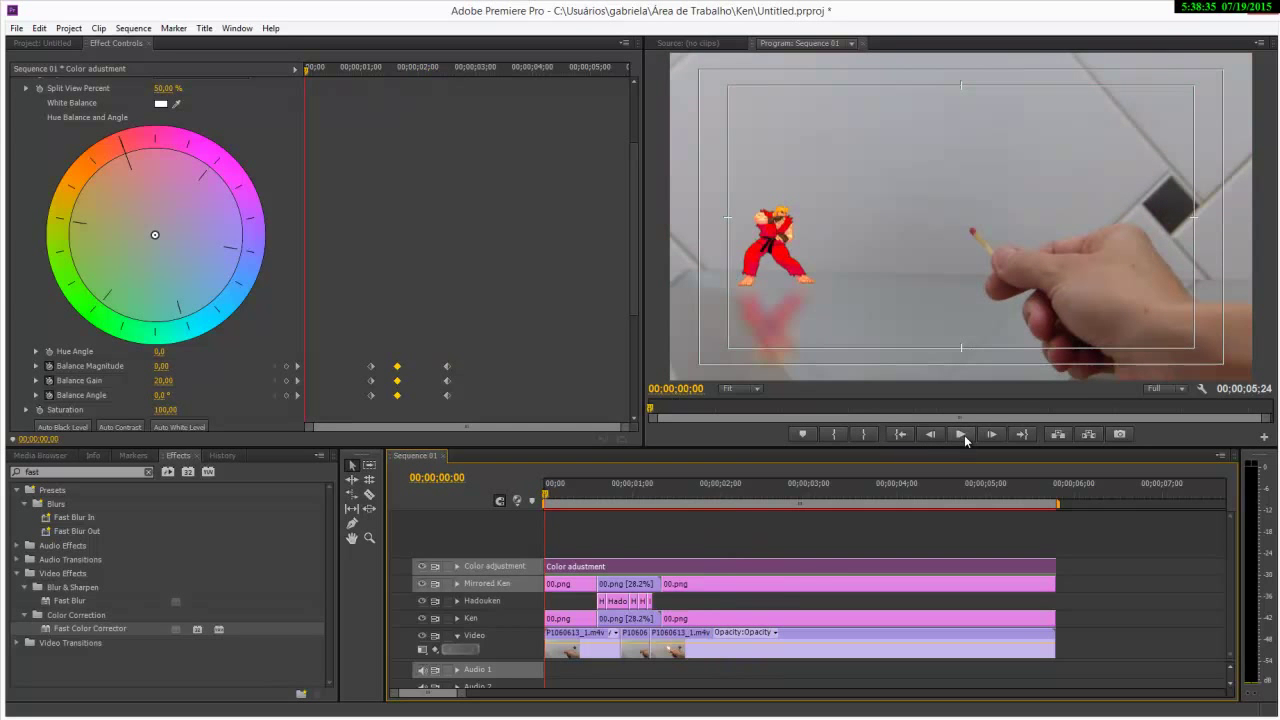
left_click(961, 434)
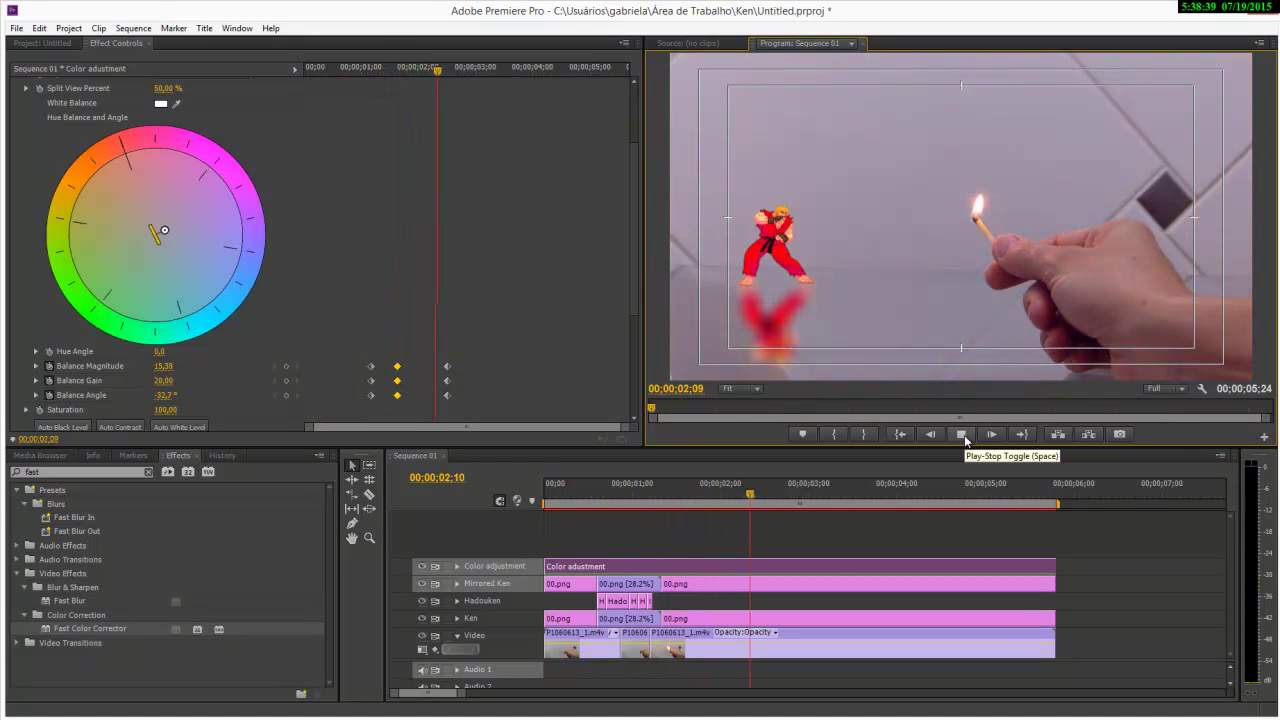
left_click(961, 434)
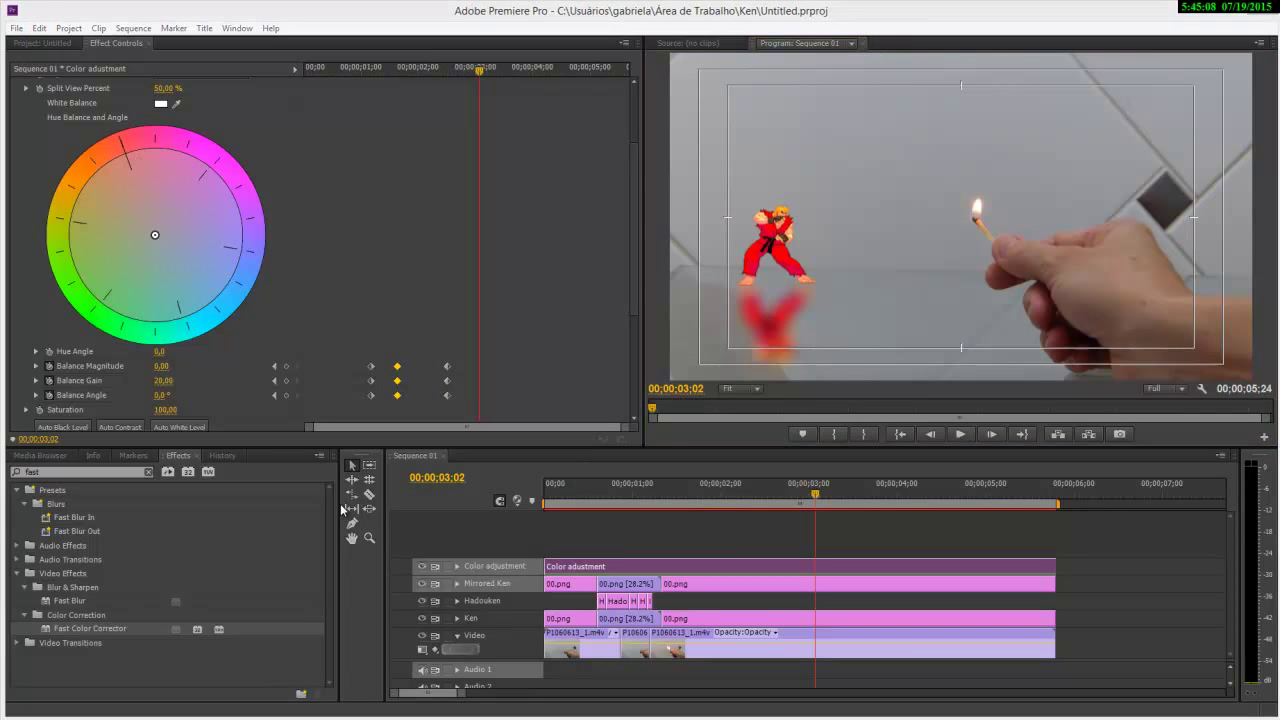
Import sfm_mp3_street_fighter_hadouken_sound_effect.mp3 from the Ken folder into the project
left_click(40, 43)
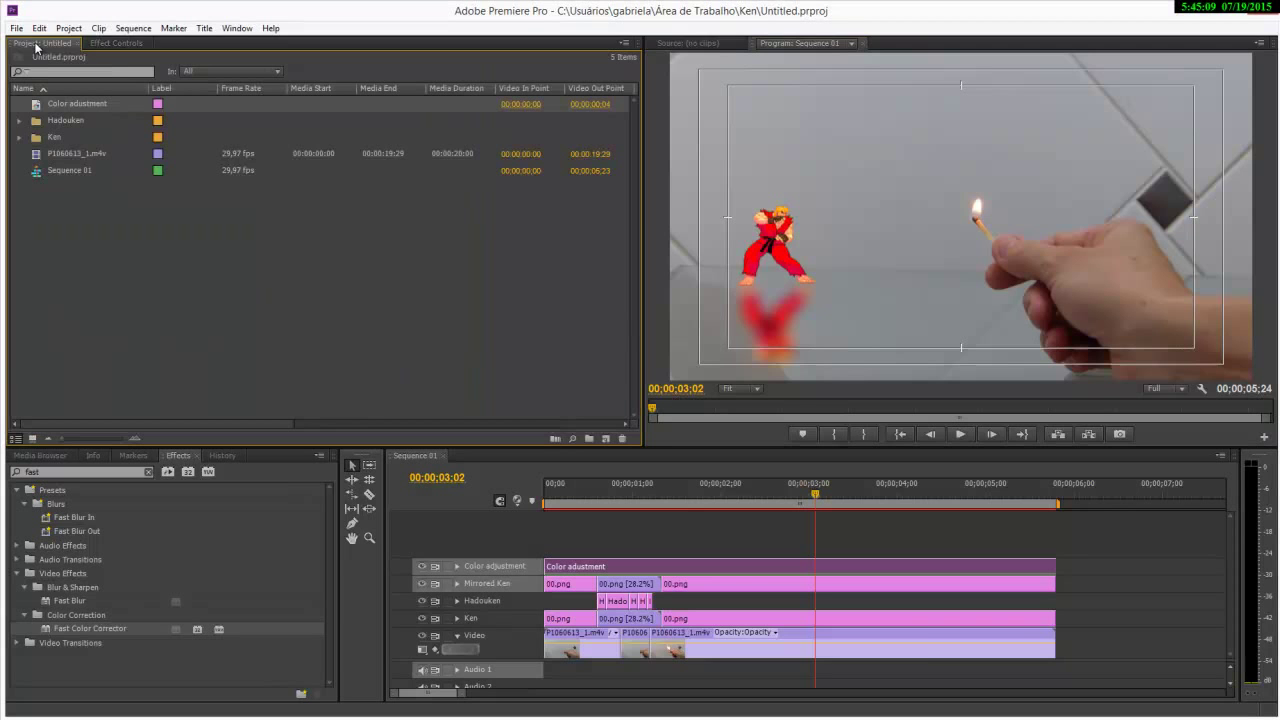
double_click(94, 256)
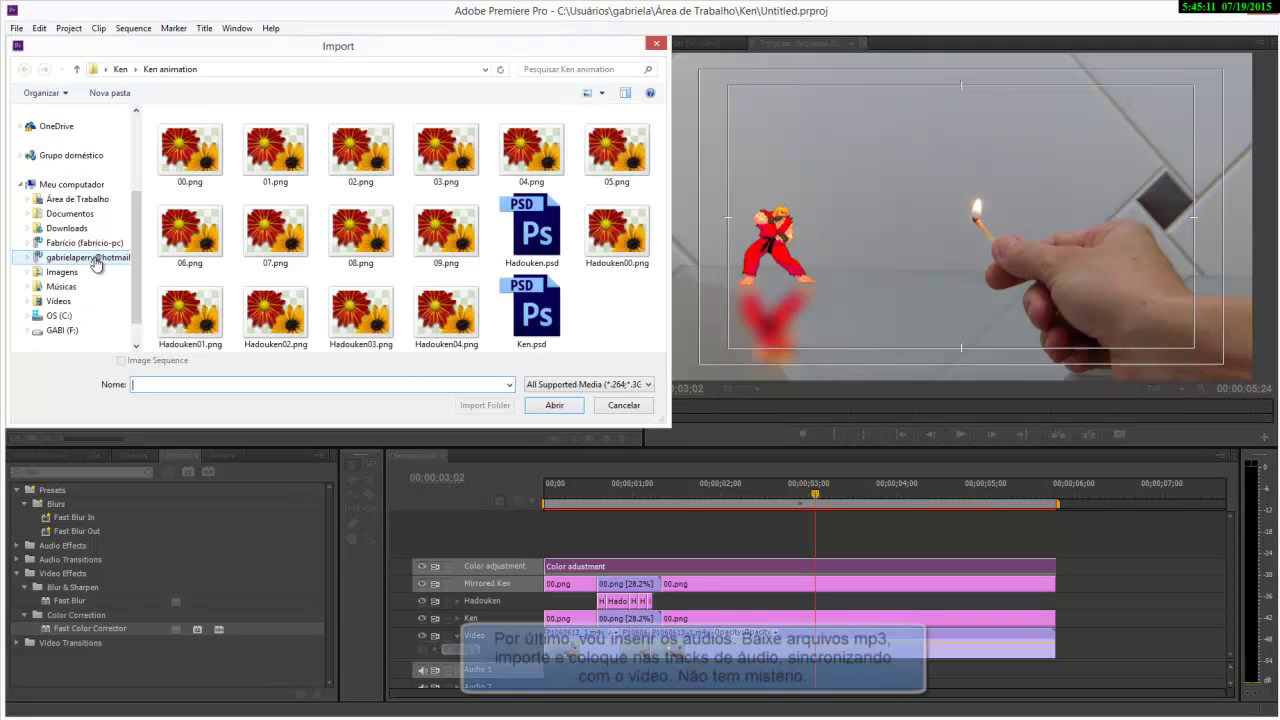
left_click(76, 69)
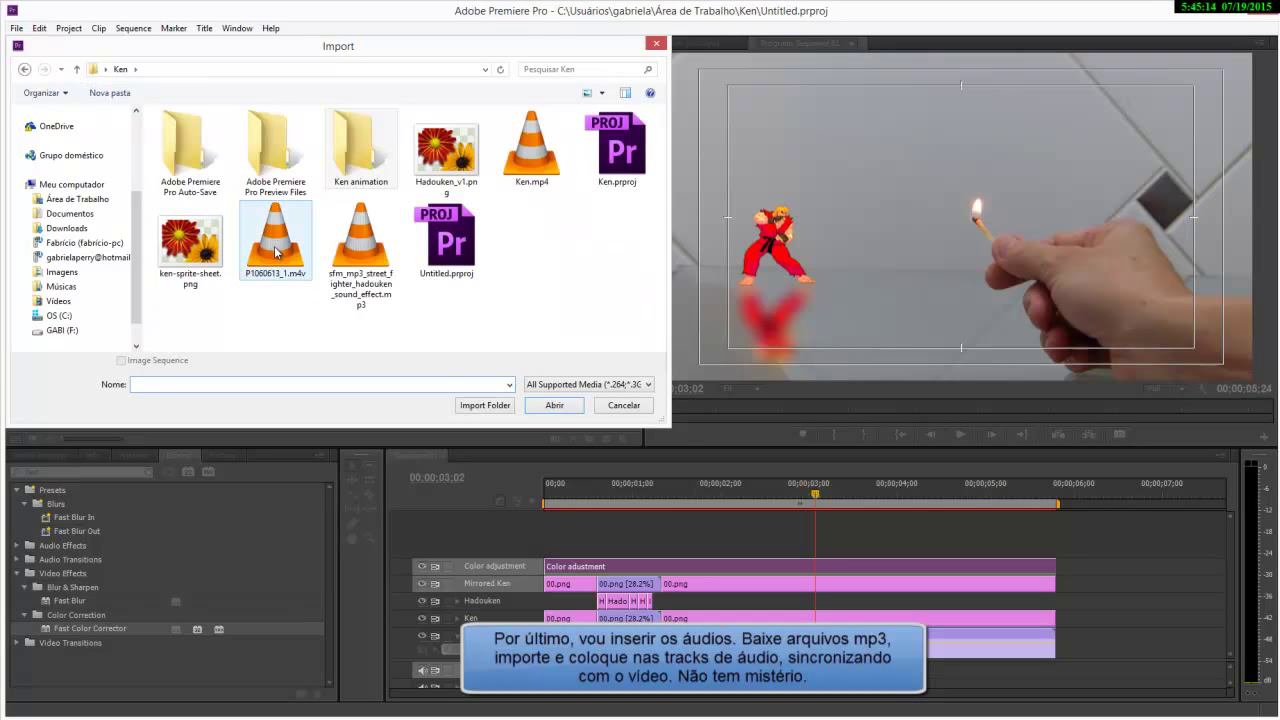
left_click(373, 265)
left_click(553, 406)
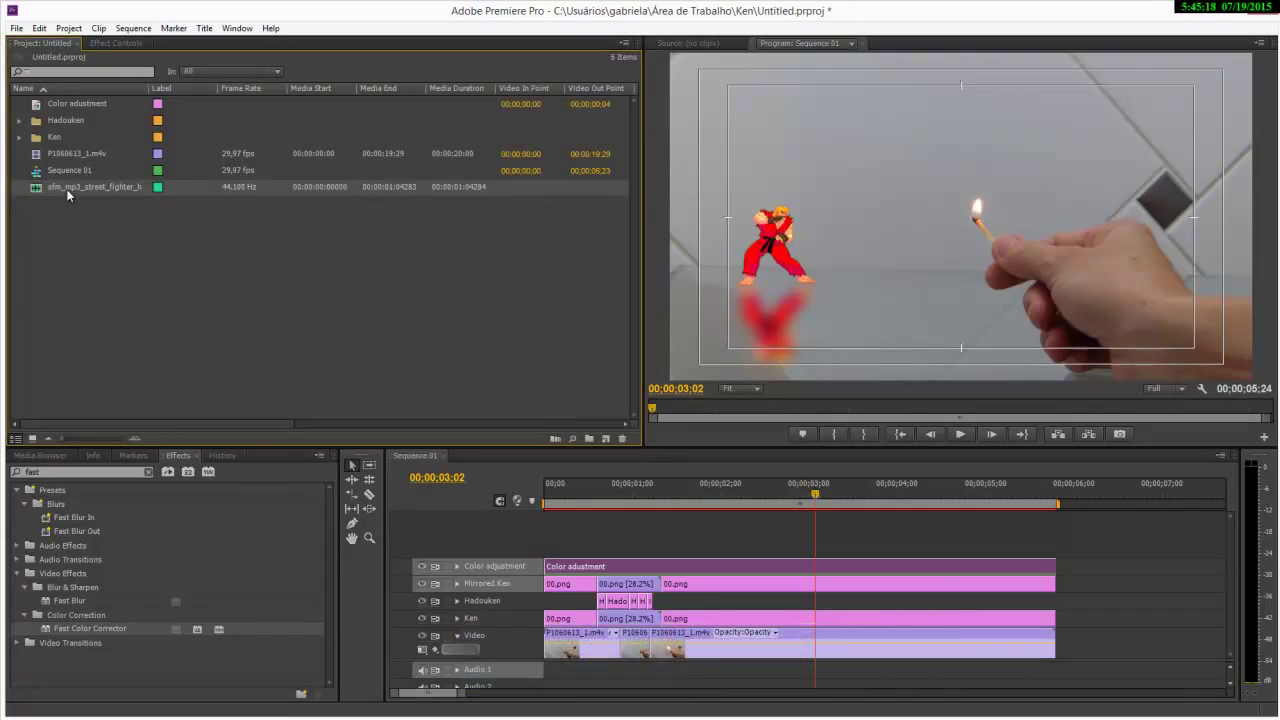
Place the Hadouken sound effect on the Audio 1 track and shift it to start just before the Hadouken clips
left_click_drag(324, 361, 548, 677)
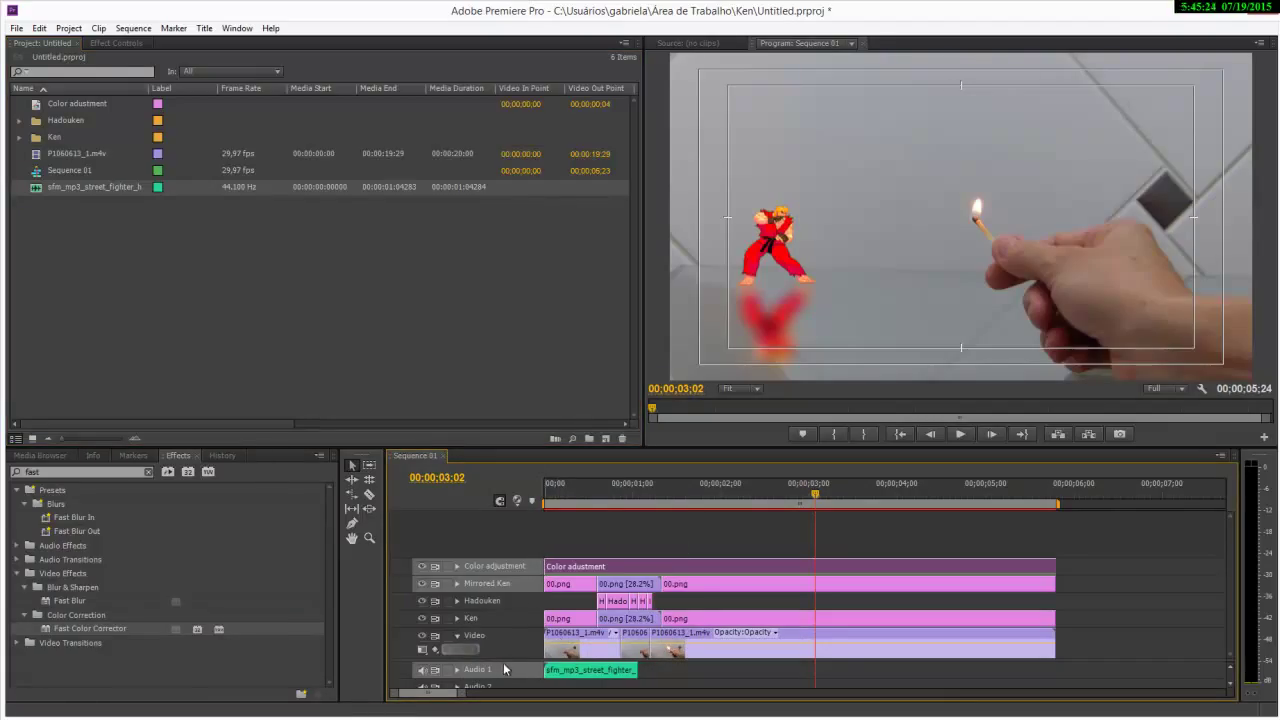
scroll(503, 660, "down", 2)
left_click_drag(597, 631, 640, 634)
Play the sequence from the start to check the sound timing, and render the video previews
left_click(960, 436)
key("Home")
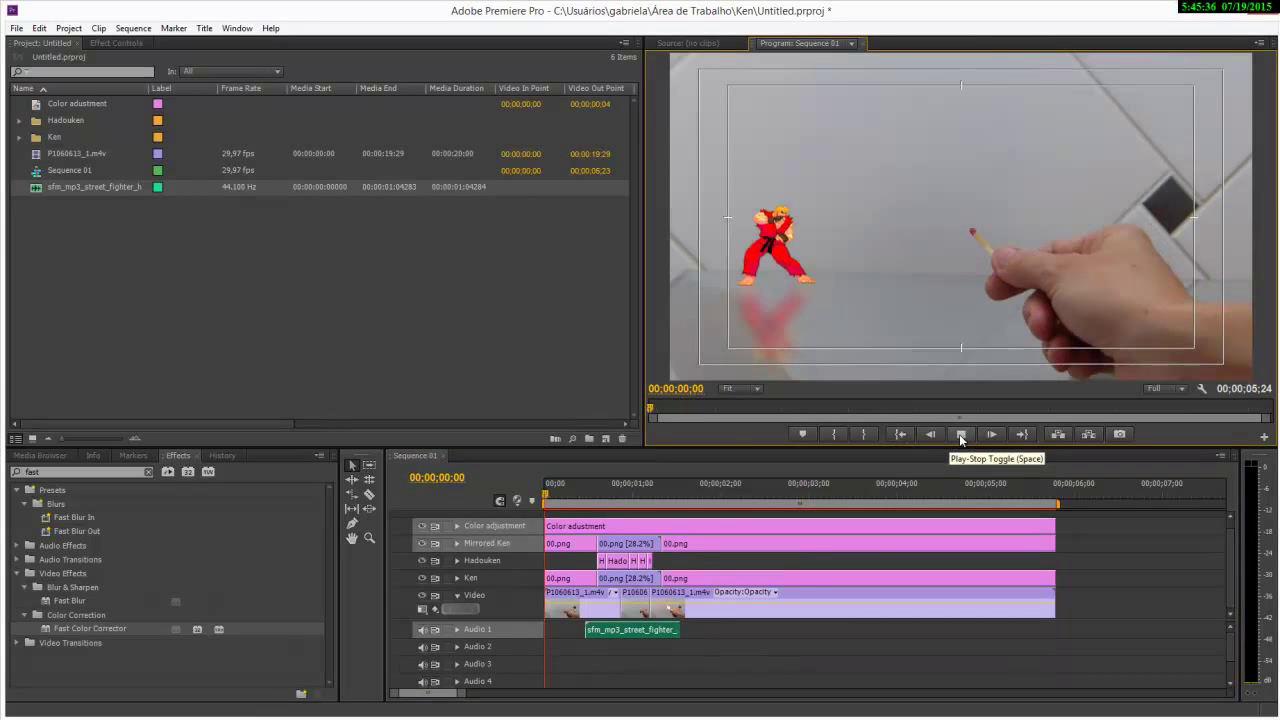
key("Return")
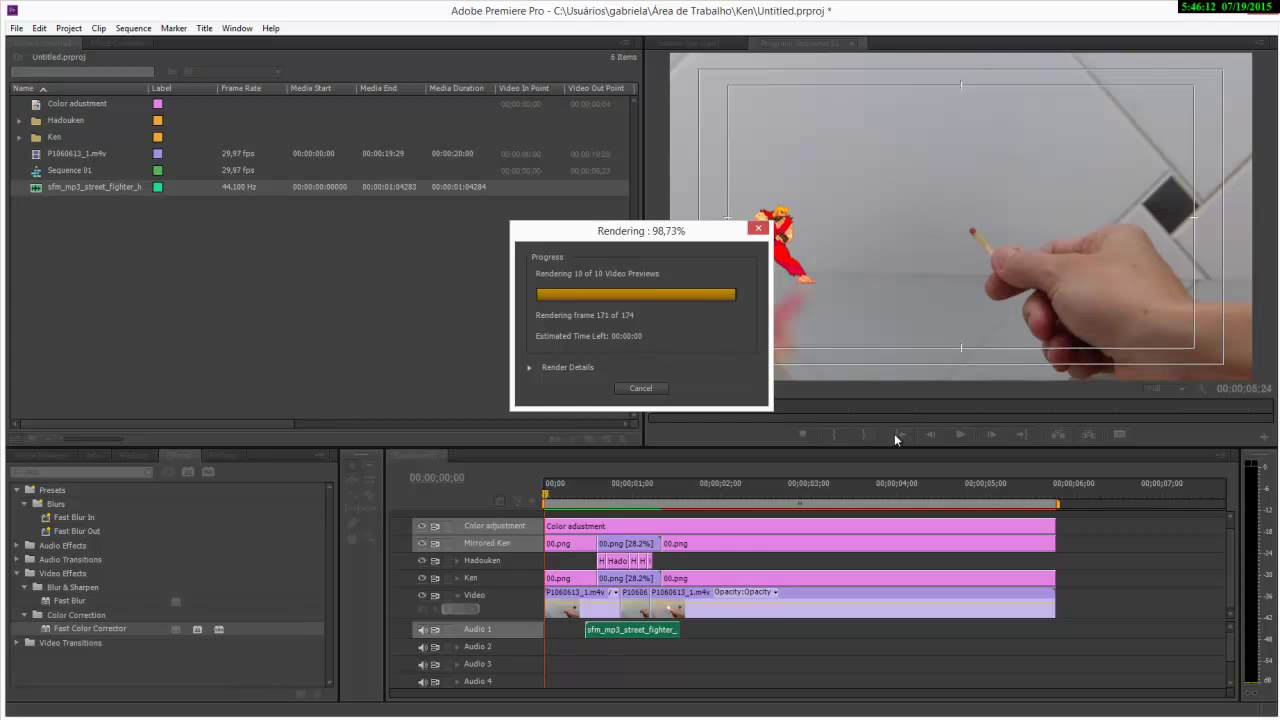
Move fire_torch_movement_or_pass_by.mp3 from Downloads to the Ken folder and import it into the project
double_click(112, 268)
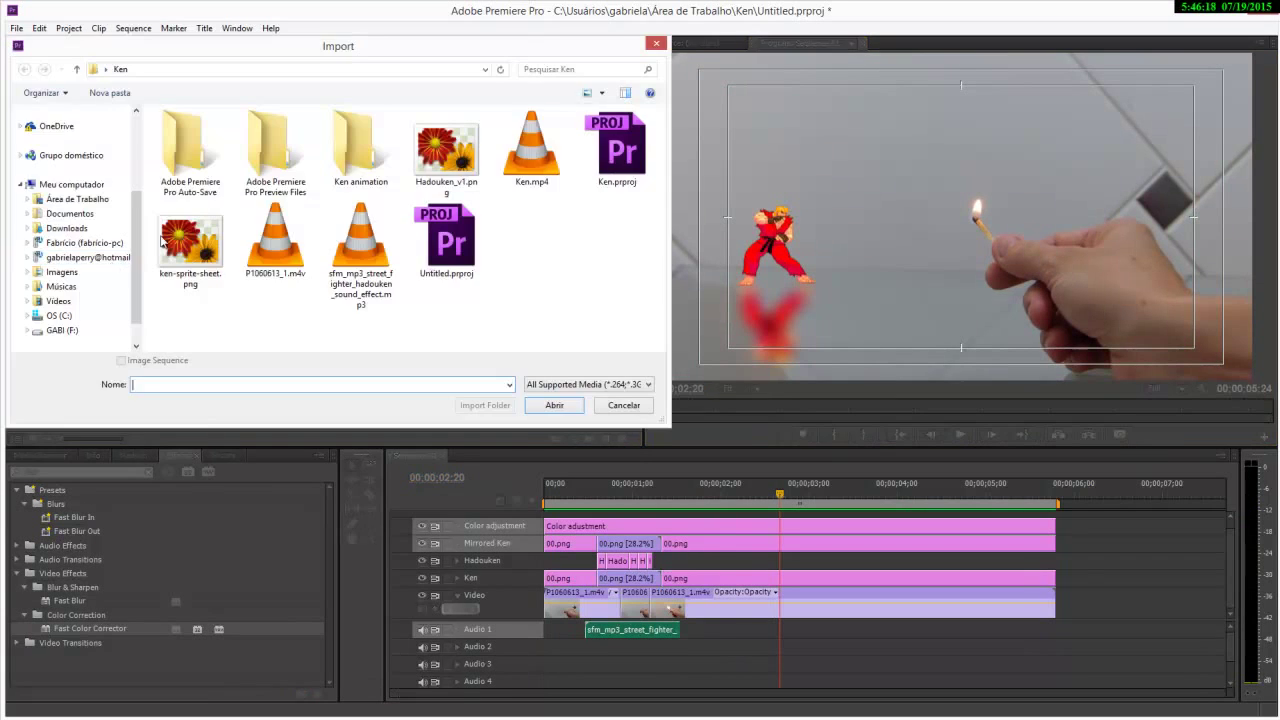
left_click(624, 405)
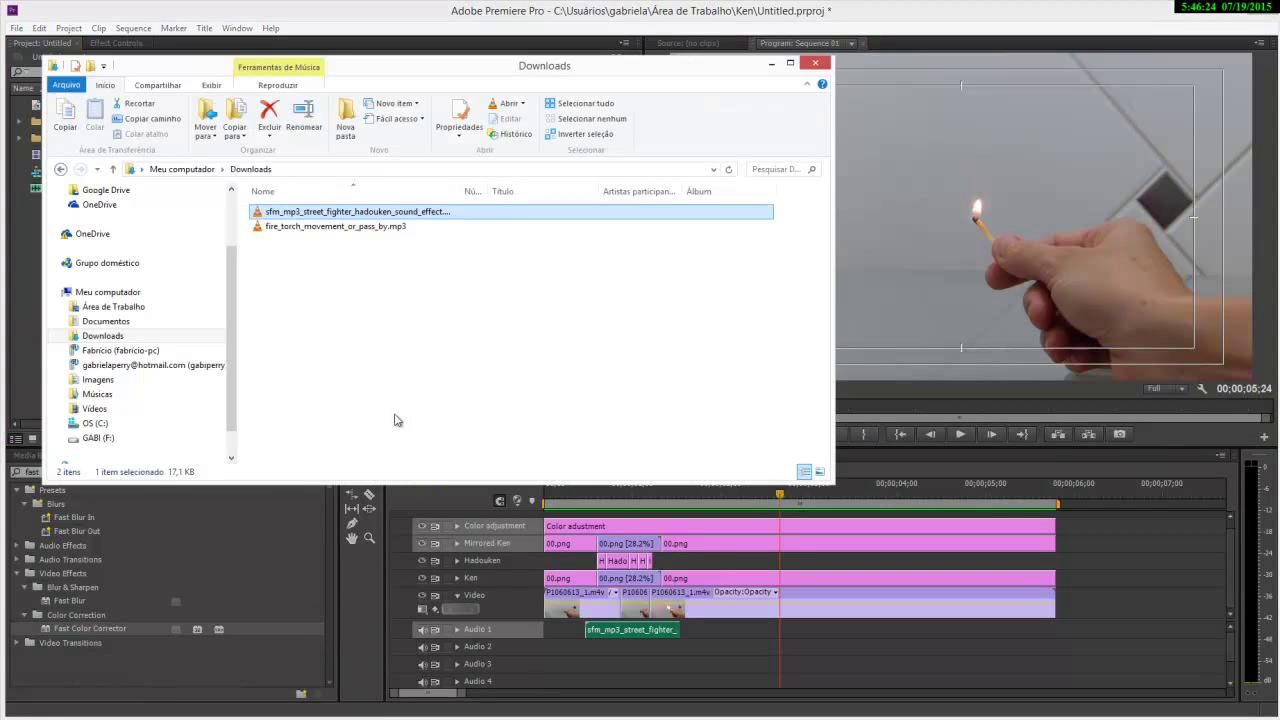
left_click(430, 226)
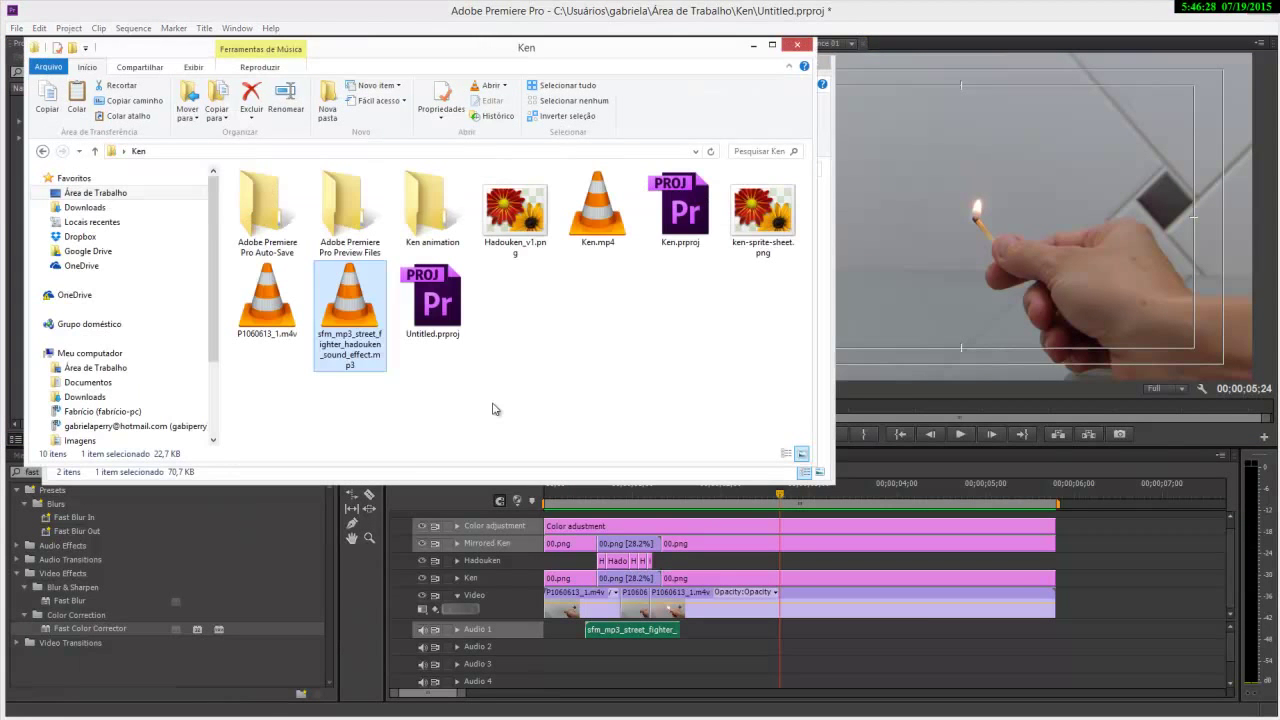
left_click(515, 320)
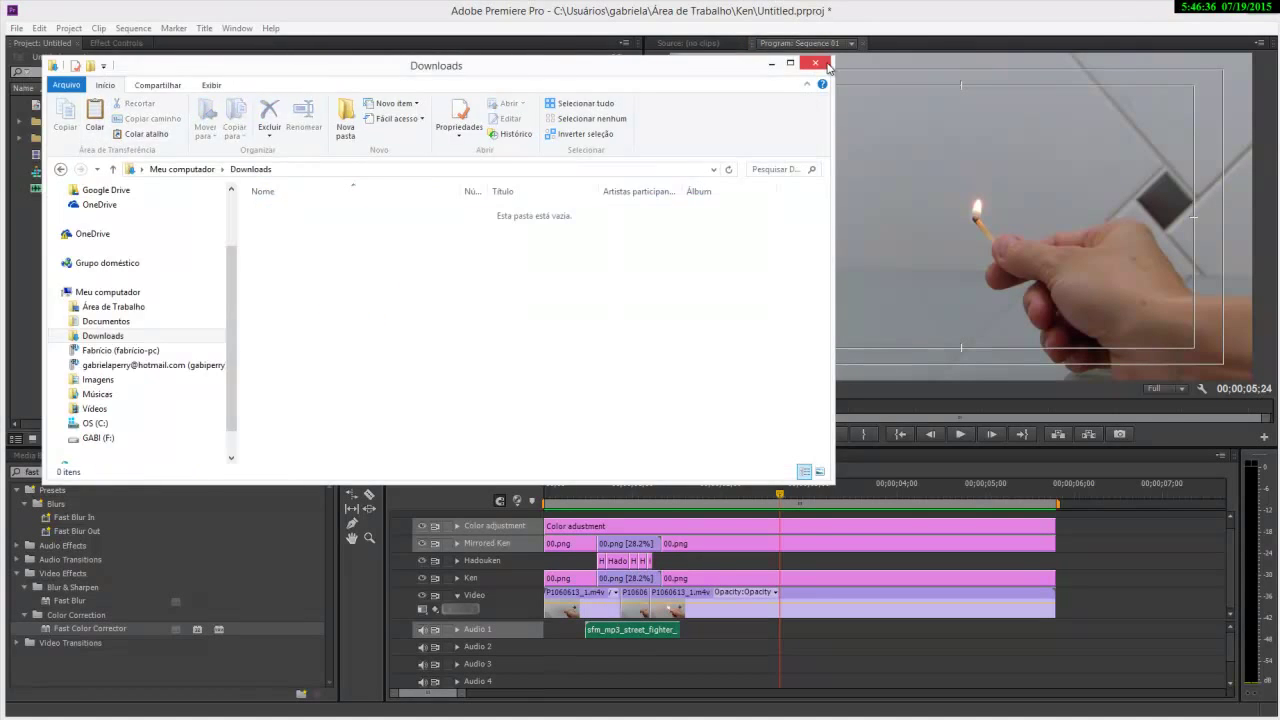
double_click(112, 250)
key("Return")
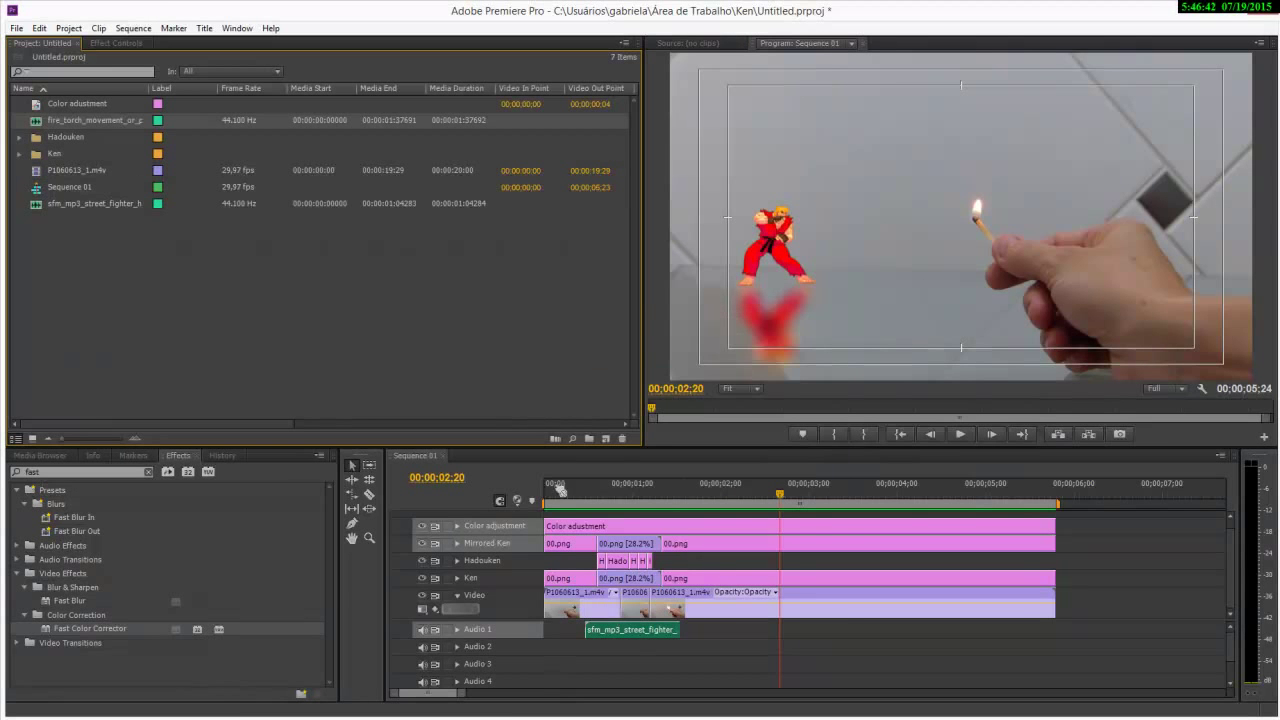
Place the fire torch sound on the Audio 2 track starting at 00;00;01;07 and play the sequence to check it
left_click_drag(560, 488, 630, 647)
left_click_drag(780, 497, 652, 495)
left_click_drag(700, 647, 725, 647)
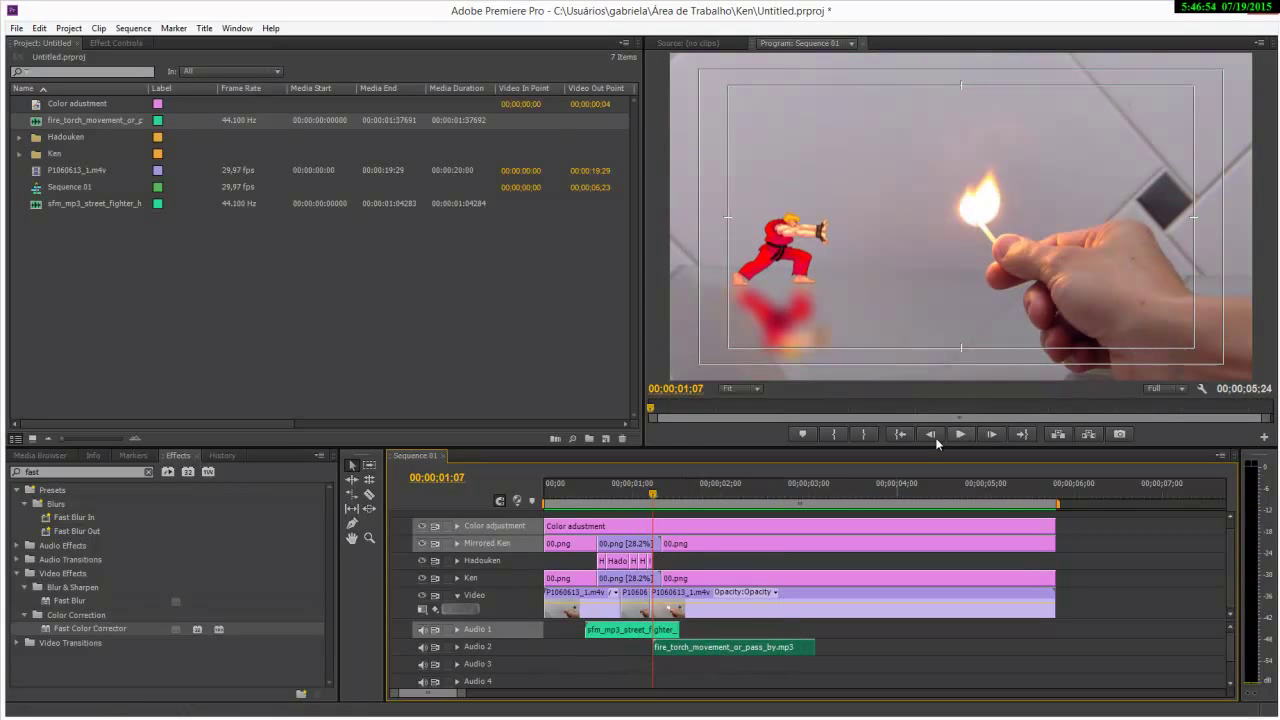
key("space")
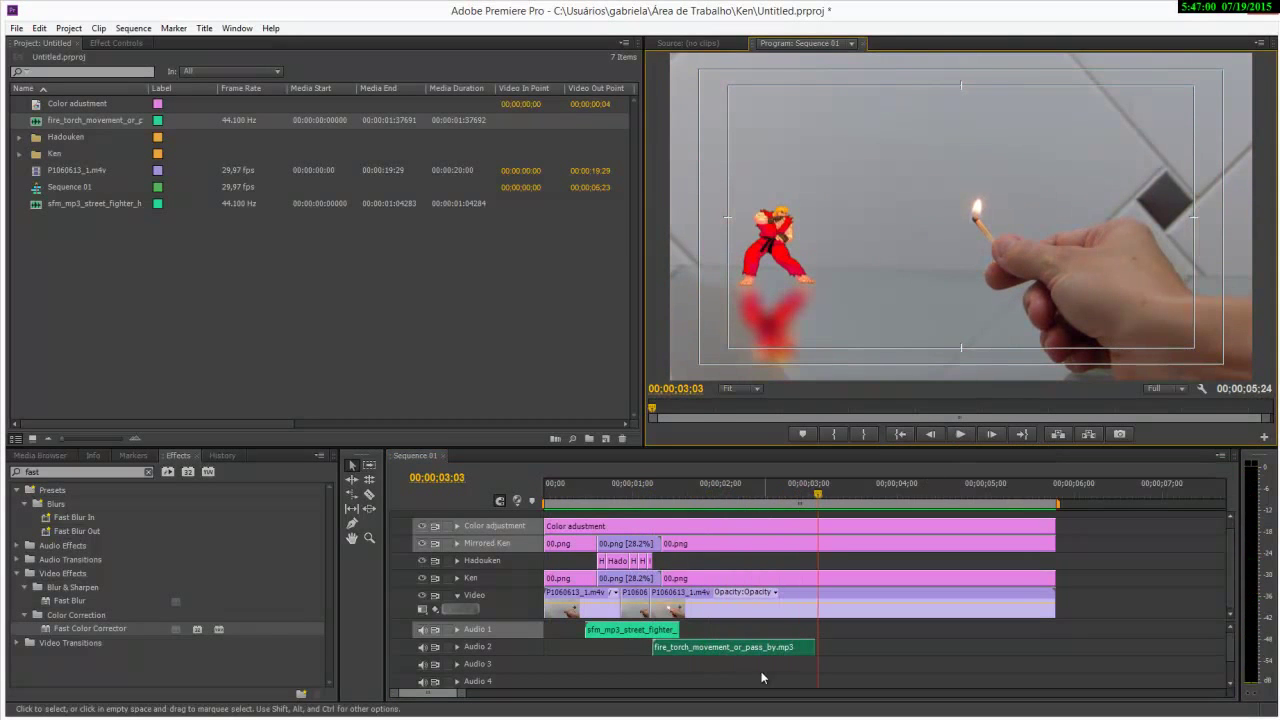
Trim the end of the fire torch clip to about 00;00;02;20 and shift the Hadouken sound on Audio 1 slightly earlier
left_click_drag(813, 647, 779, 647)
left_click(352, 467)
left_click_drag(640, 629, 591, 630)
Play the sequence to check the timing of both sound effects
left_click(937, 410)
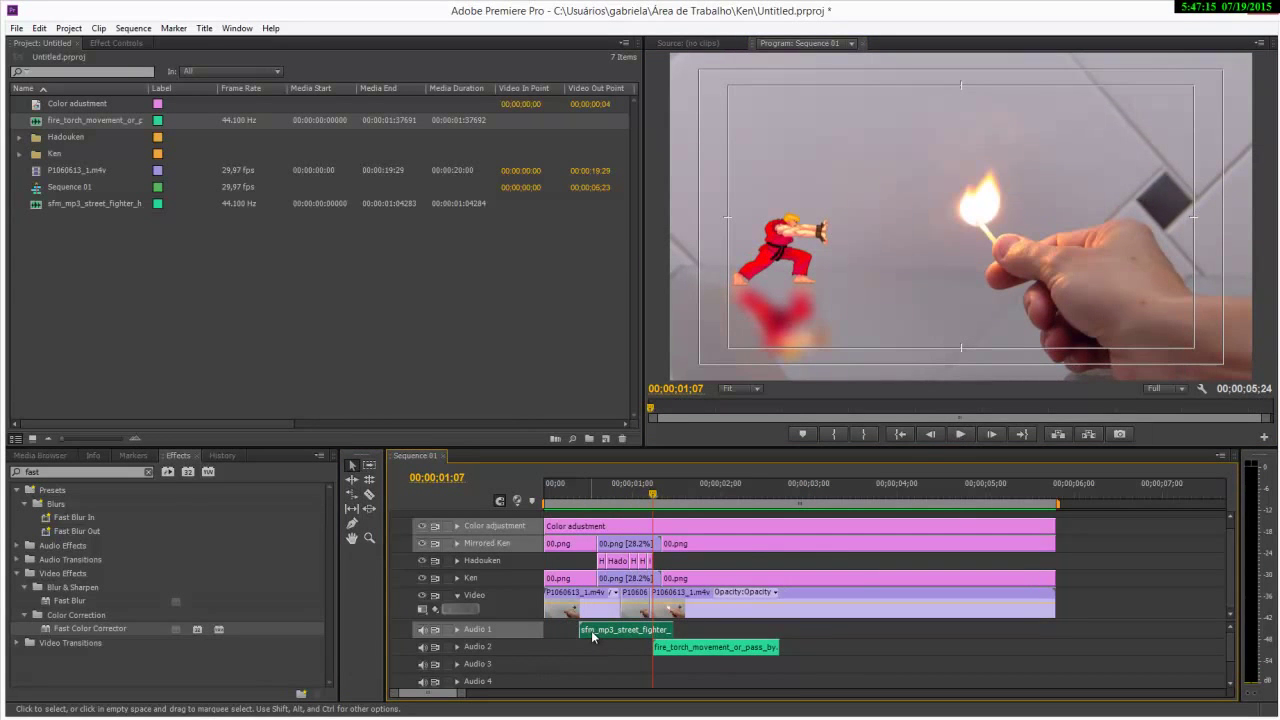
left_click(960, 434)
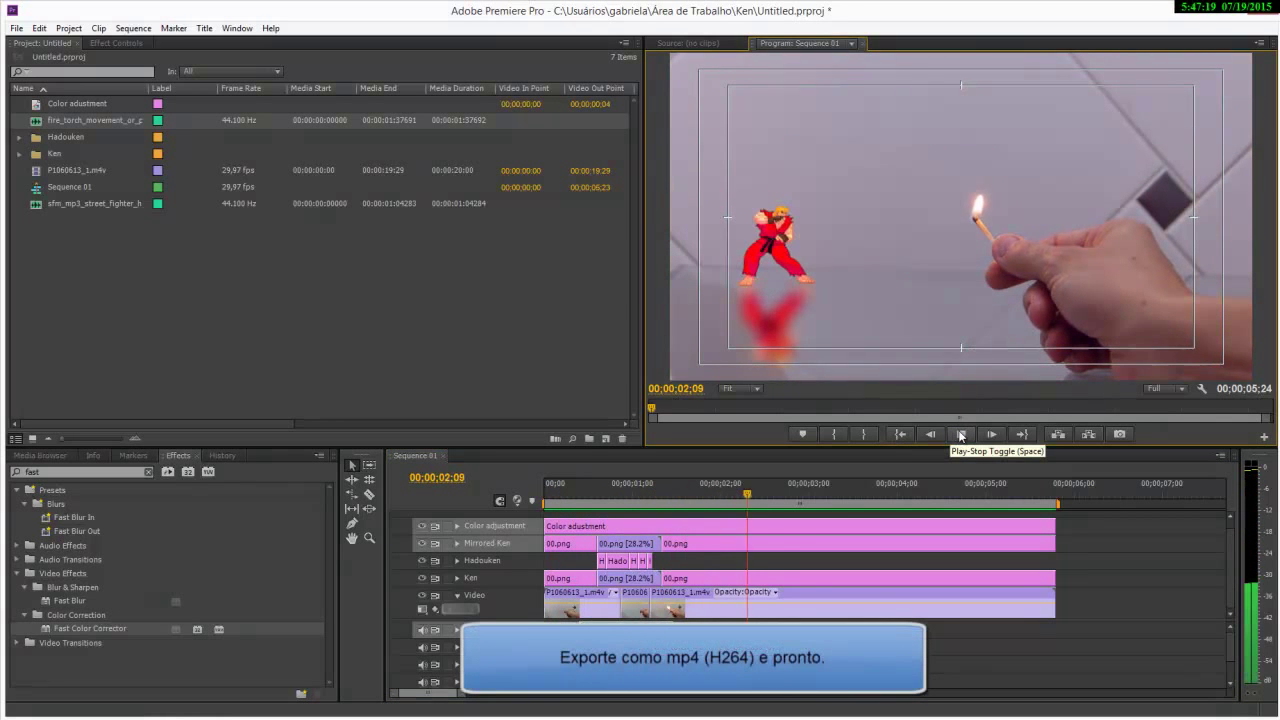
left_click(960, 434)
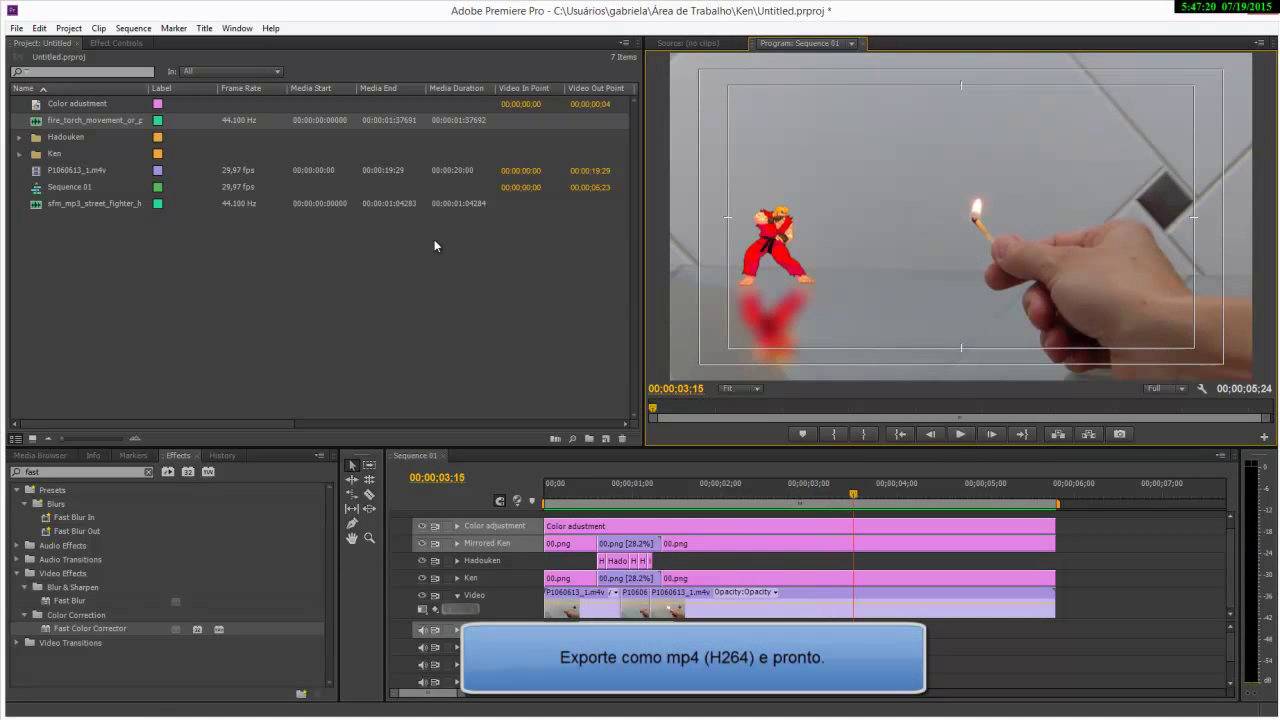
Save the project and export Sequence 01 to the Ken folder as an H.264 video named Ken_tute.mp4
left_click(17, 28)
left_click(33, 140)
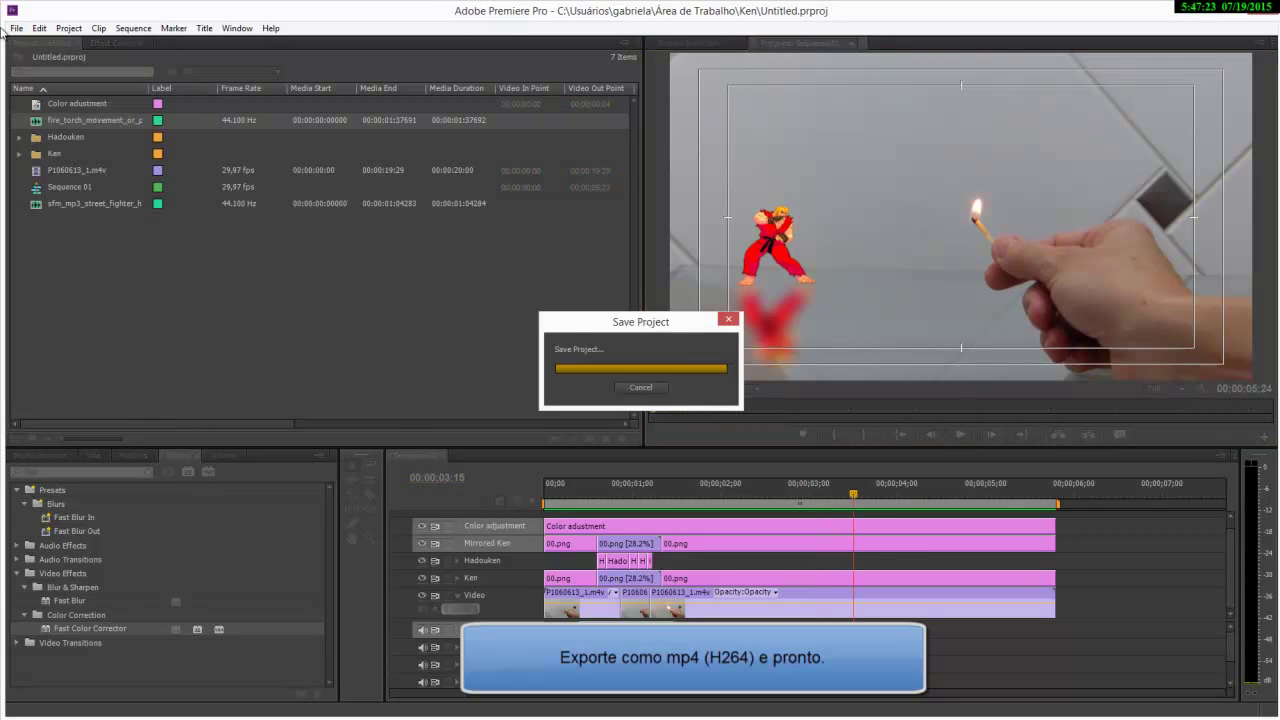
left_click(17, 28)
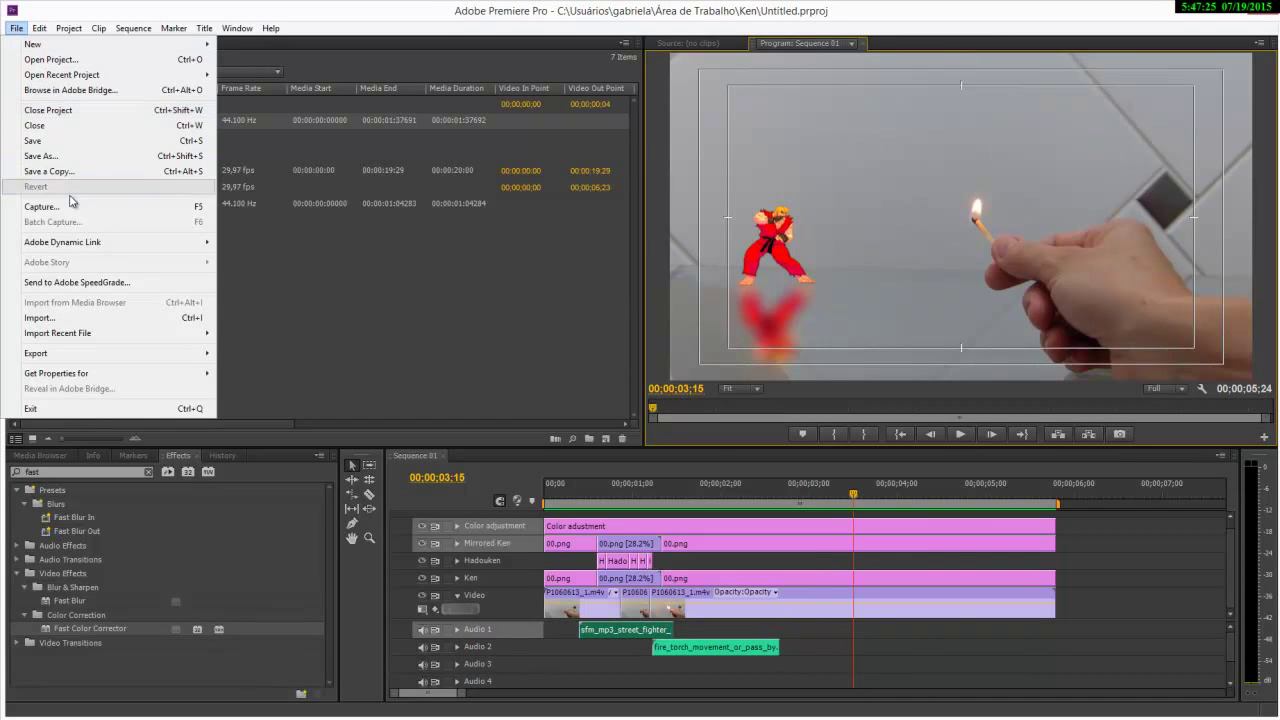
mouse_move(62, 353)
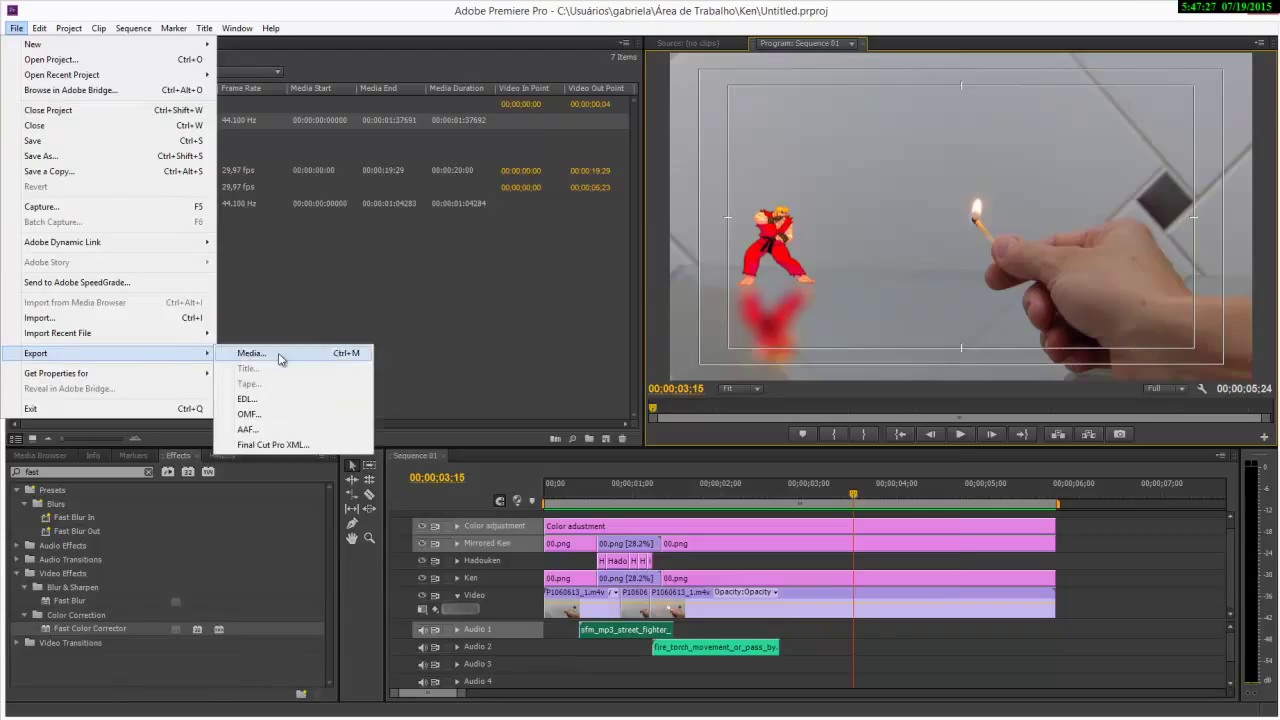
left_click(278, 349)
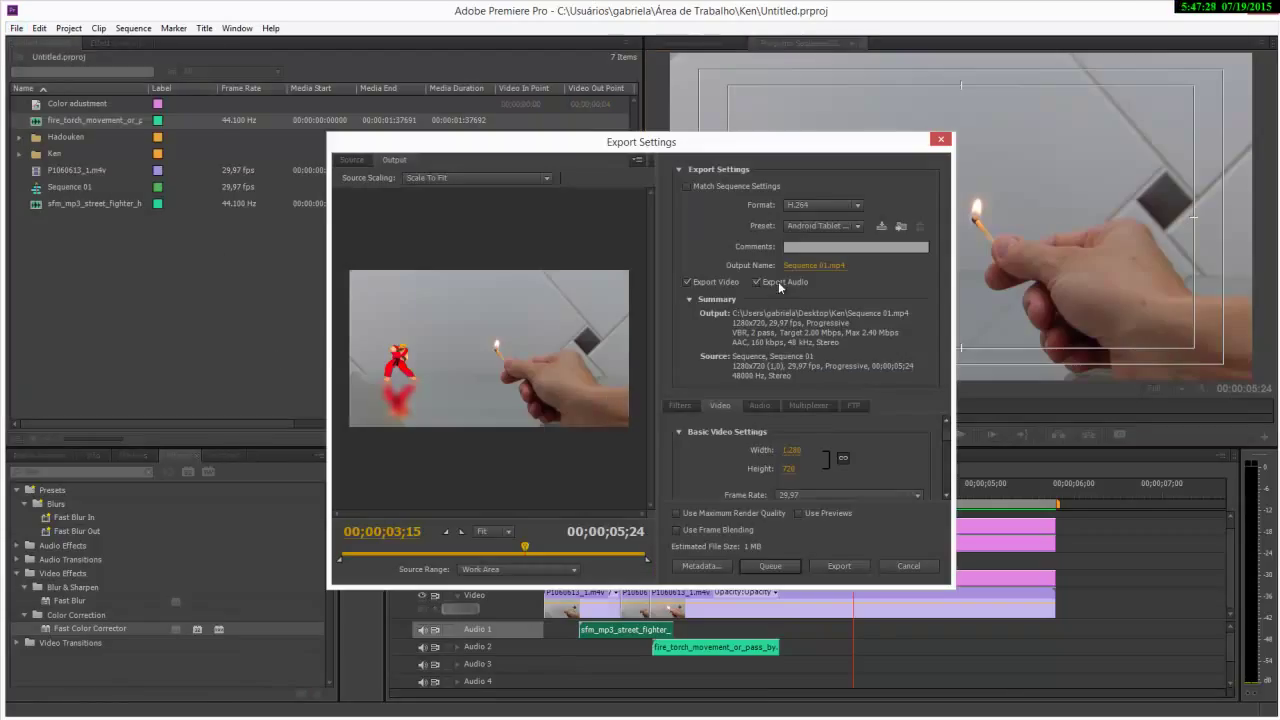
left_click(815, 266)
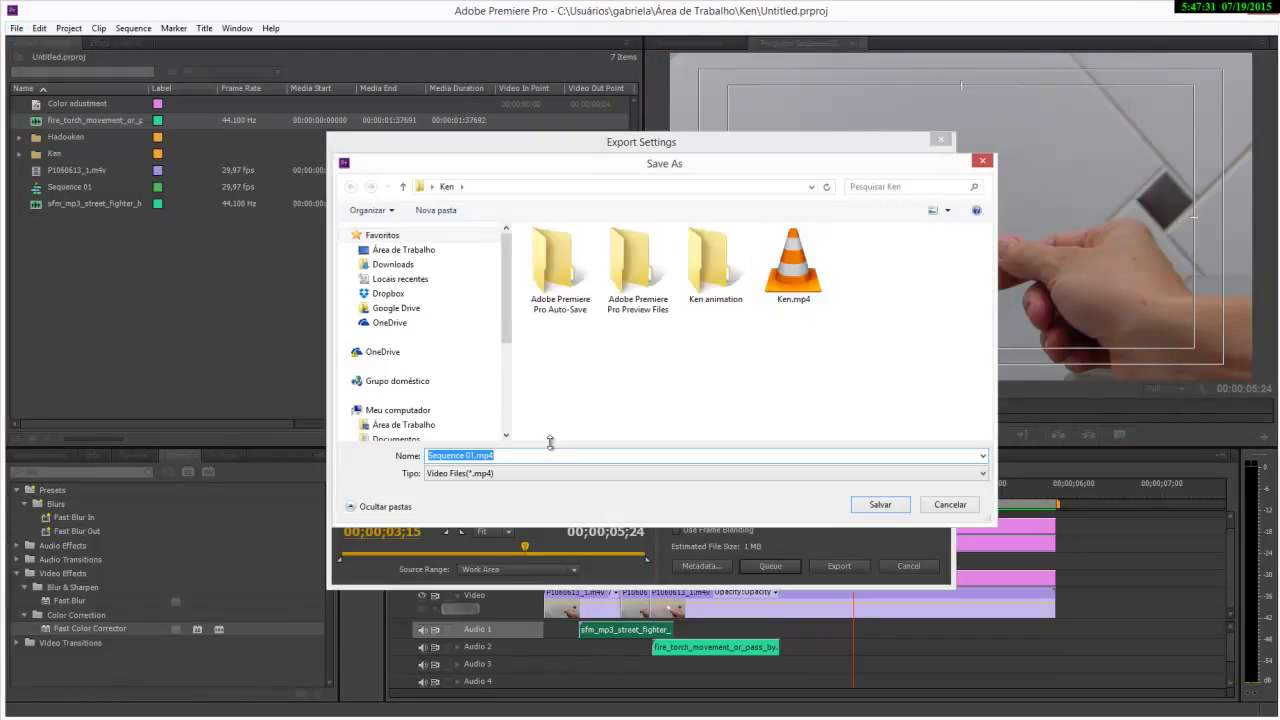
type("Ken_tute")
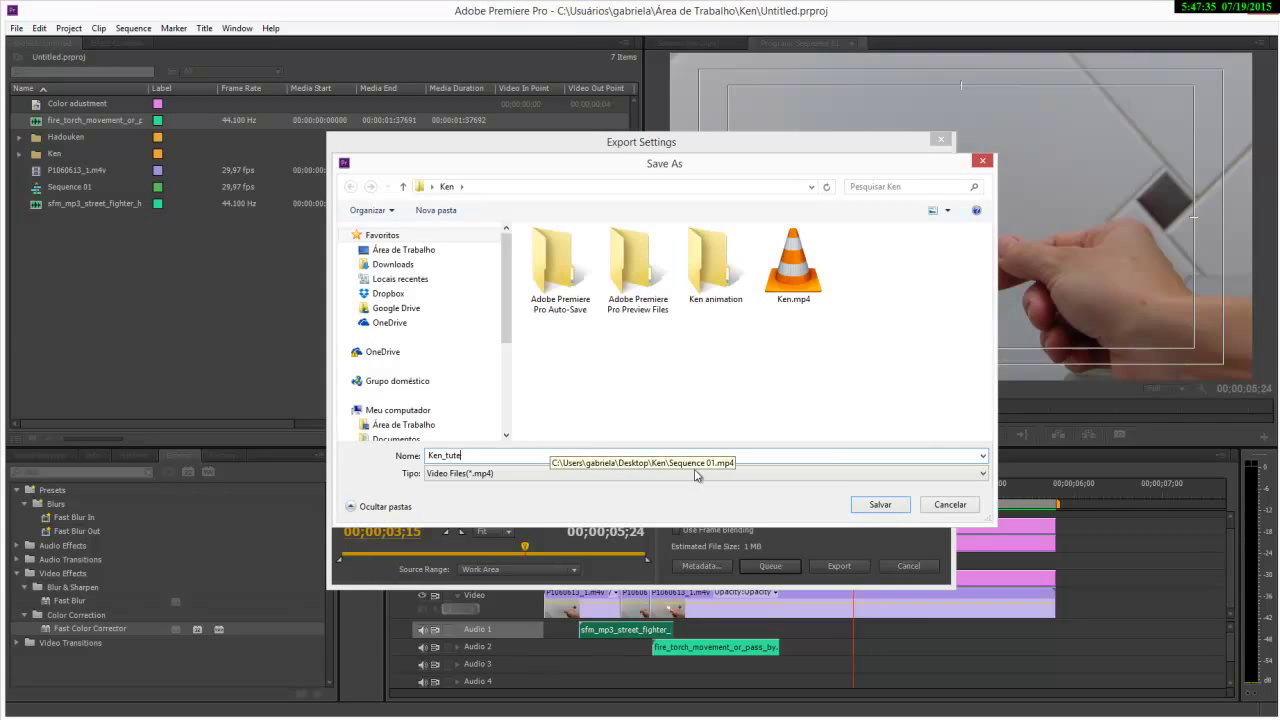
left_click(876, 505)
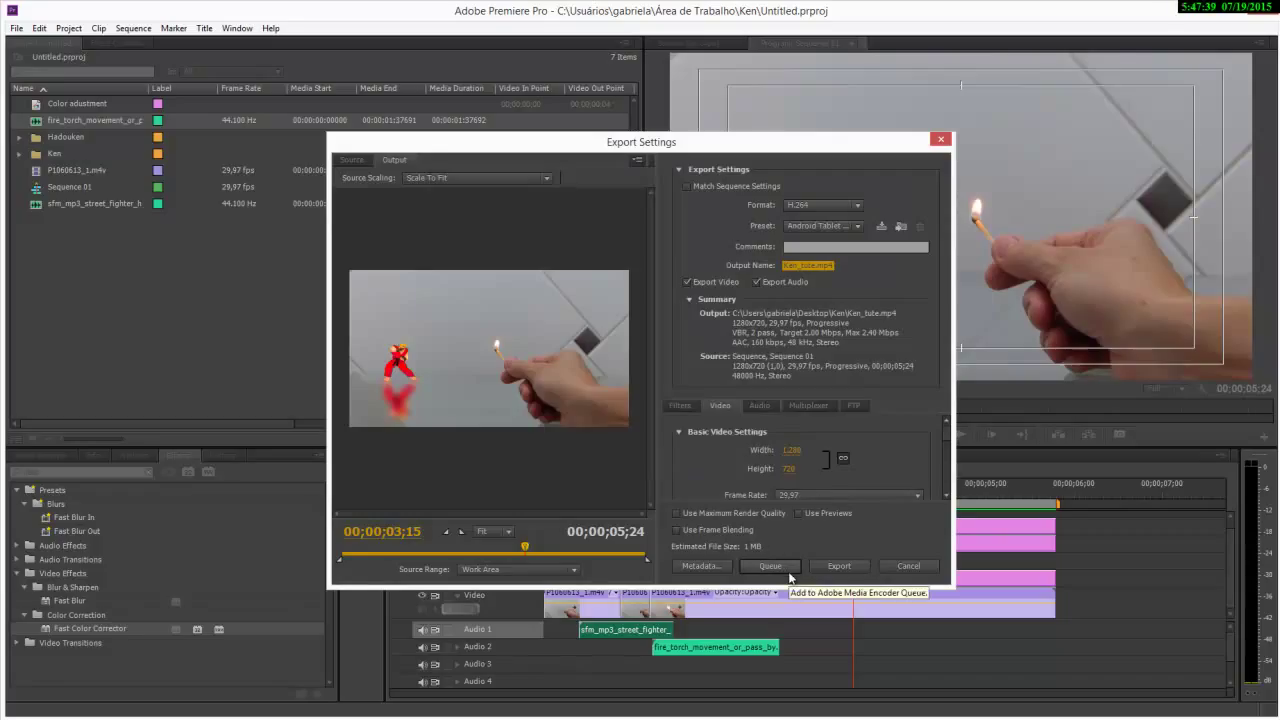
left_click(831, 566)
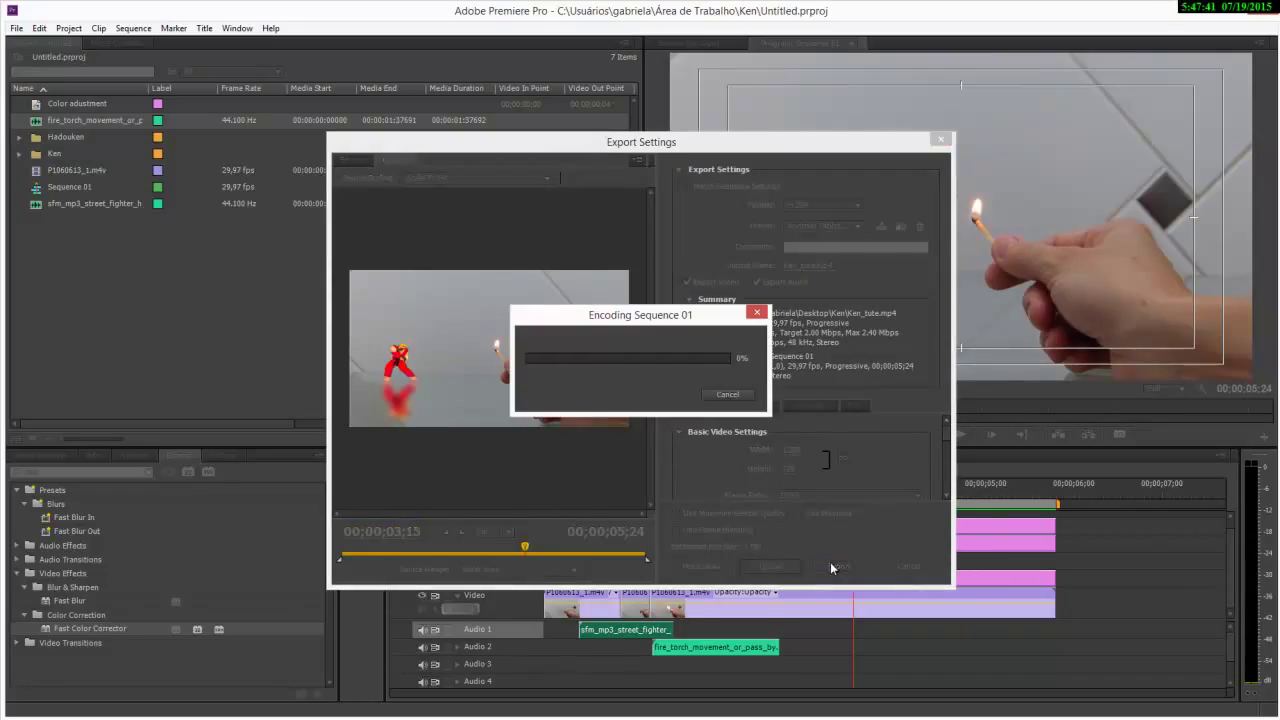